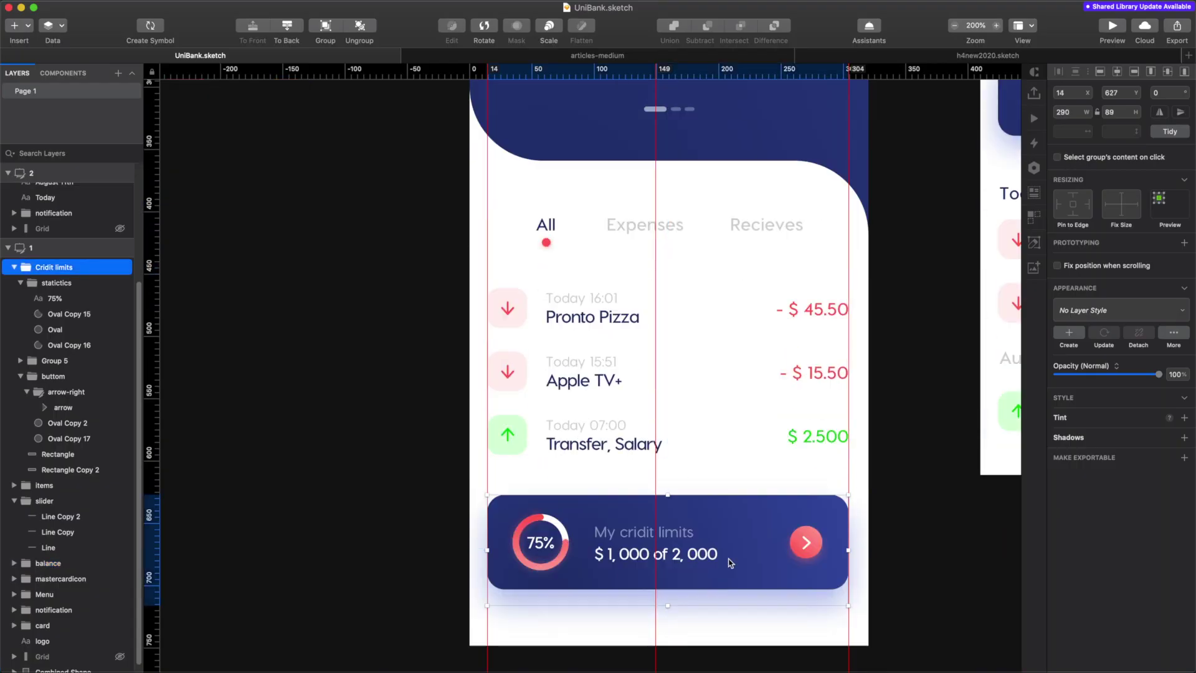
Move the credit-limits card background and its blurred shadow to the x=16 left guide
scroll(491, 534, up, 5)
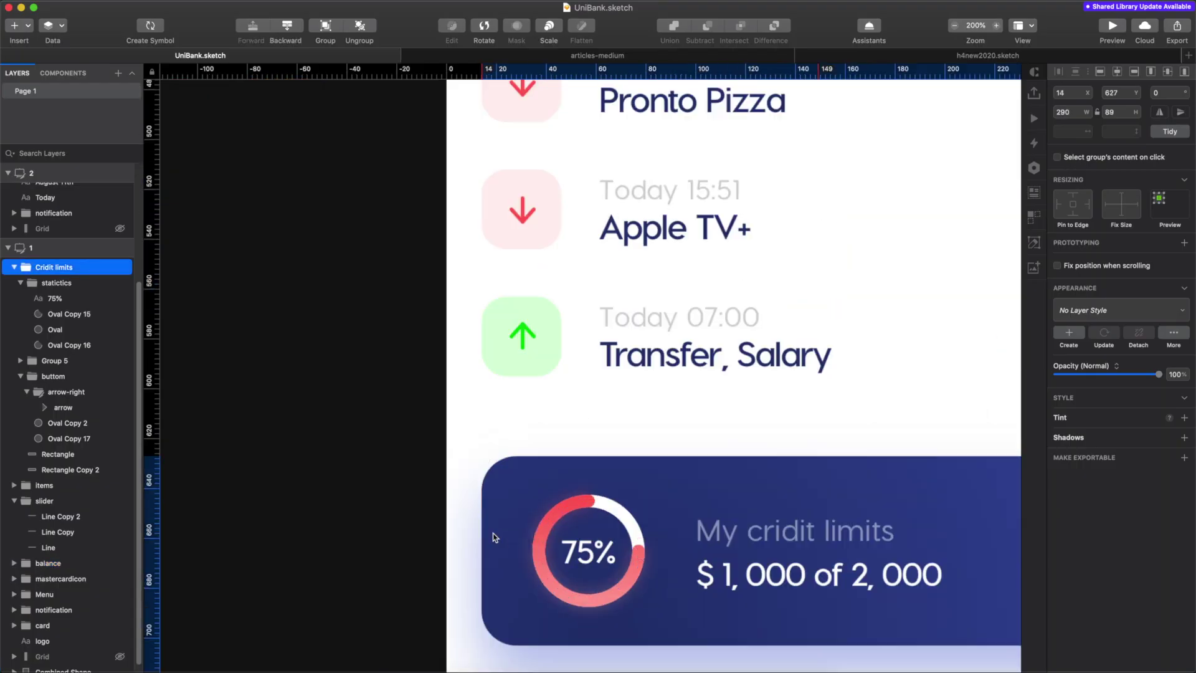
scroll(502, 428, down, 3)
click(502, 429)
drag(471, 73, 476, 73)
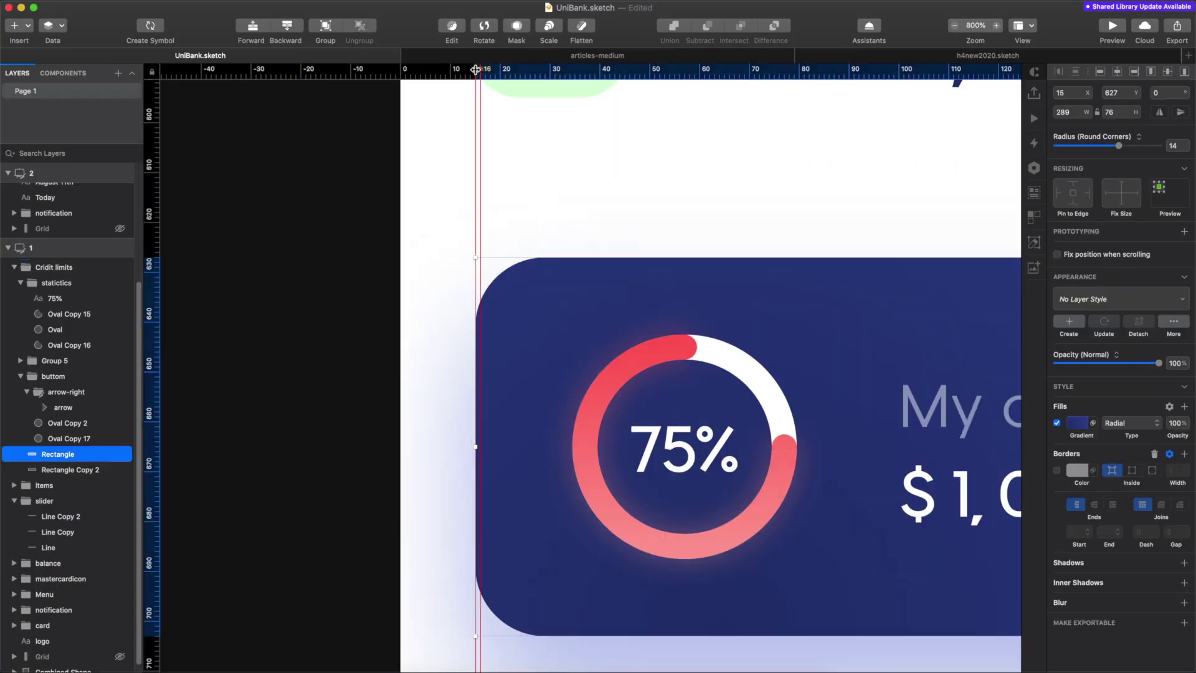
scroll(488, 459, down, 3)
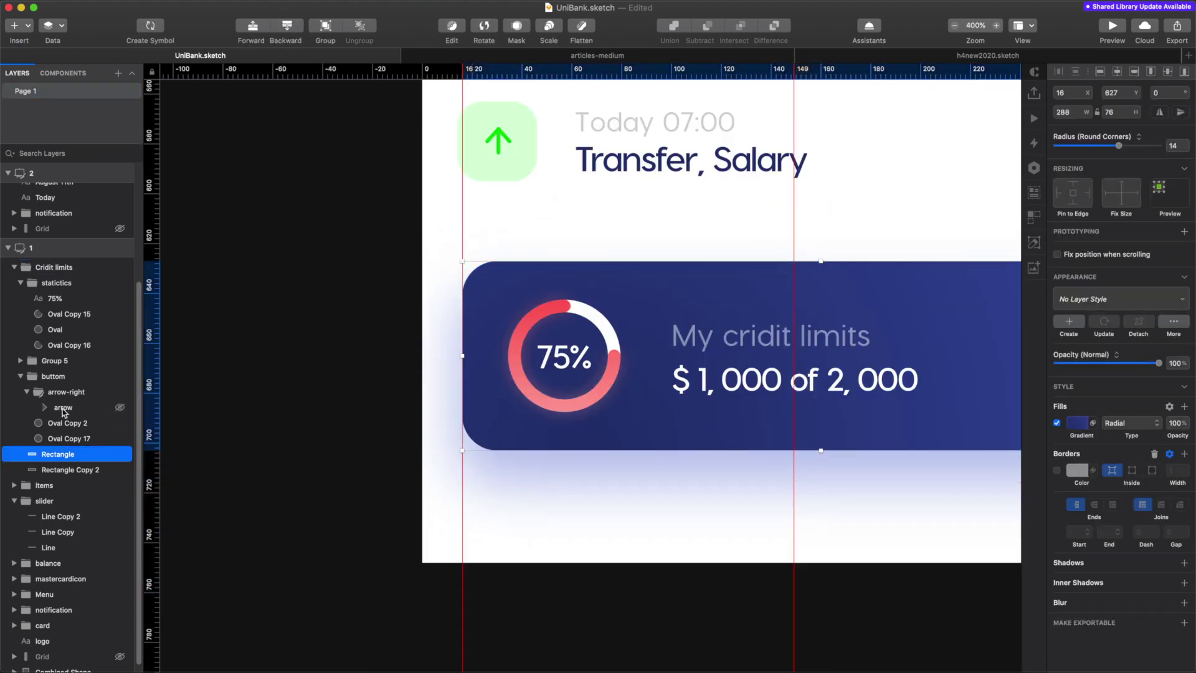
click(563, 434)
scroll(256, 402, right, 5)
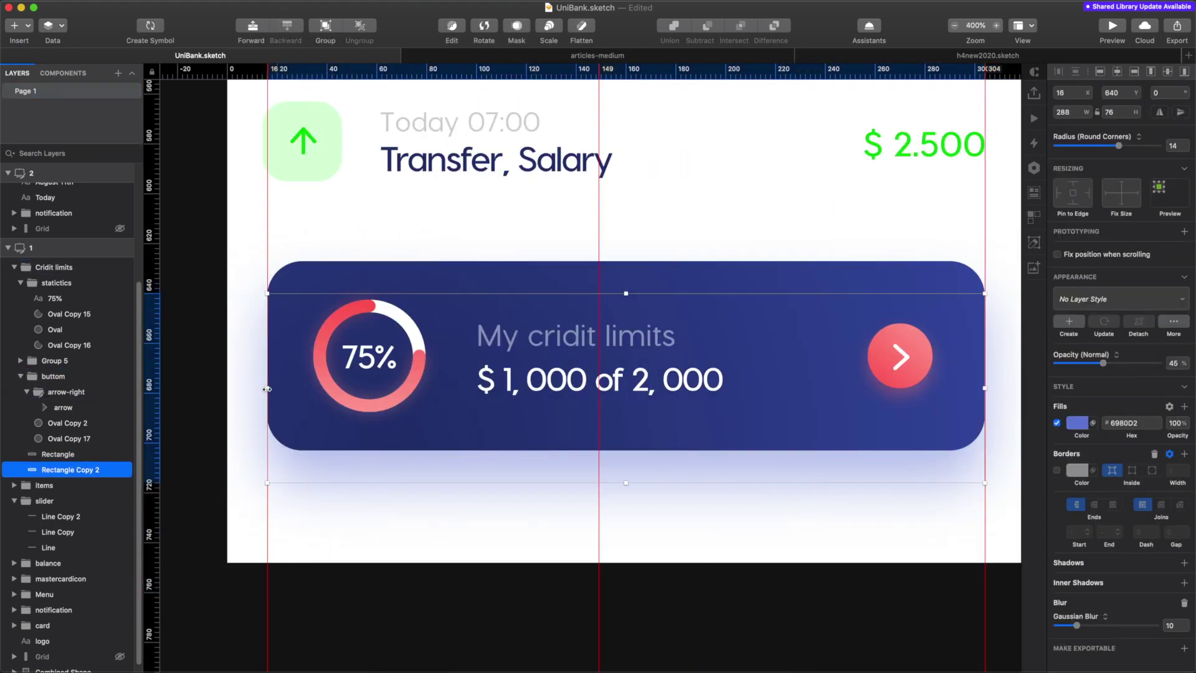
key(Escape)
click(278, 393)
Check the icon margins and line up the $ 2,365 and + $100 balance text at x 16
scroll(275, 294, up, 3)
click(281, 293)
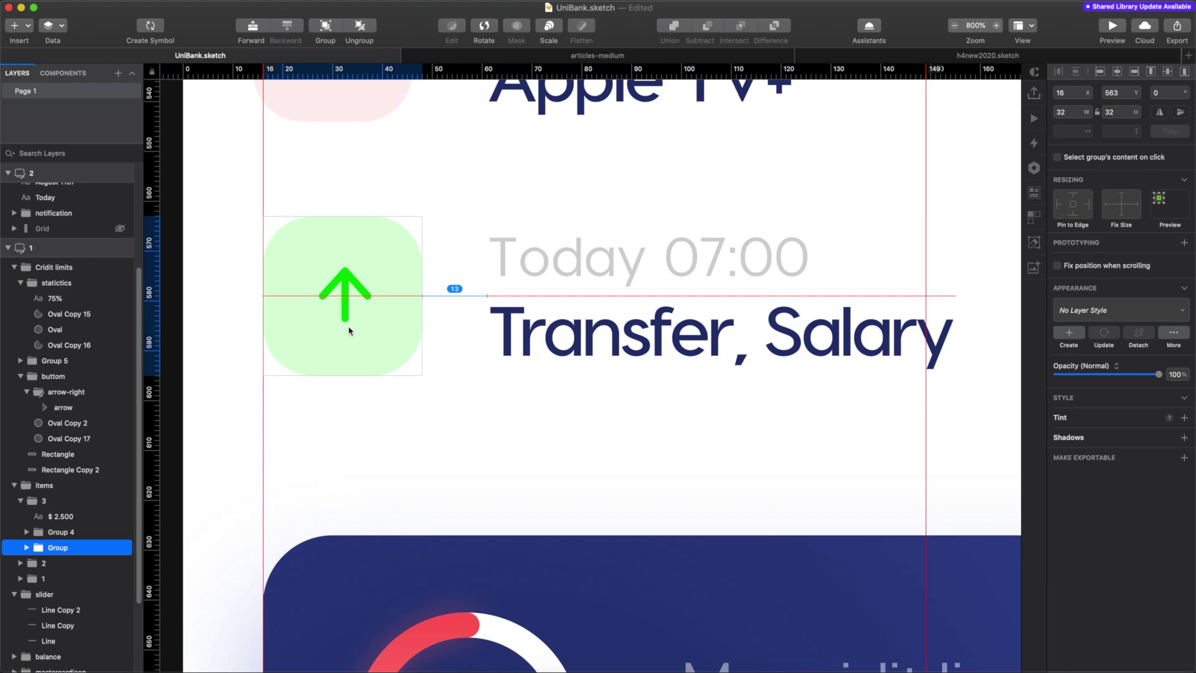
scroll(349, 293, up, 3)
click(352, 291)
scroll(348, 293, up, 15)
click(315, 274)
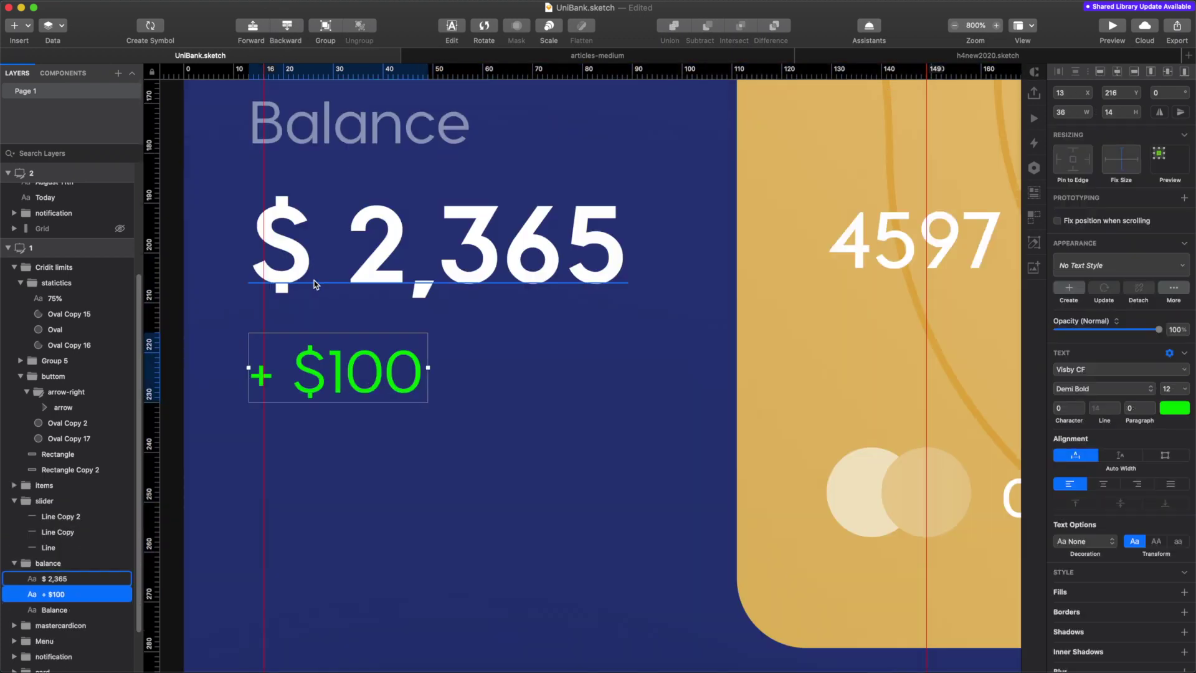
shift+click(310, 147)
click(262, 375)
scroll(262, 377, up, 5)
scroll(261, 376, down, 5)
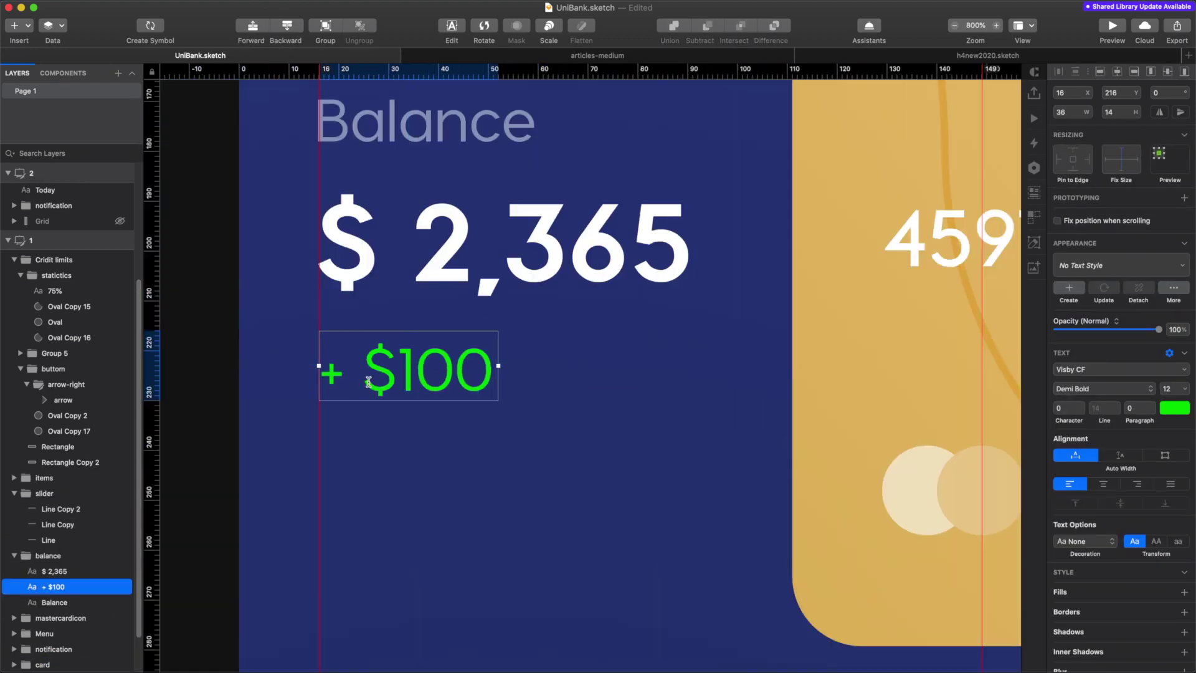
scroll(405, 281, down, 5)
Check the UniBank logo, then select the notification bell group
scroll(542, 323, up, 5)
click(399, 293)
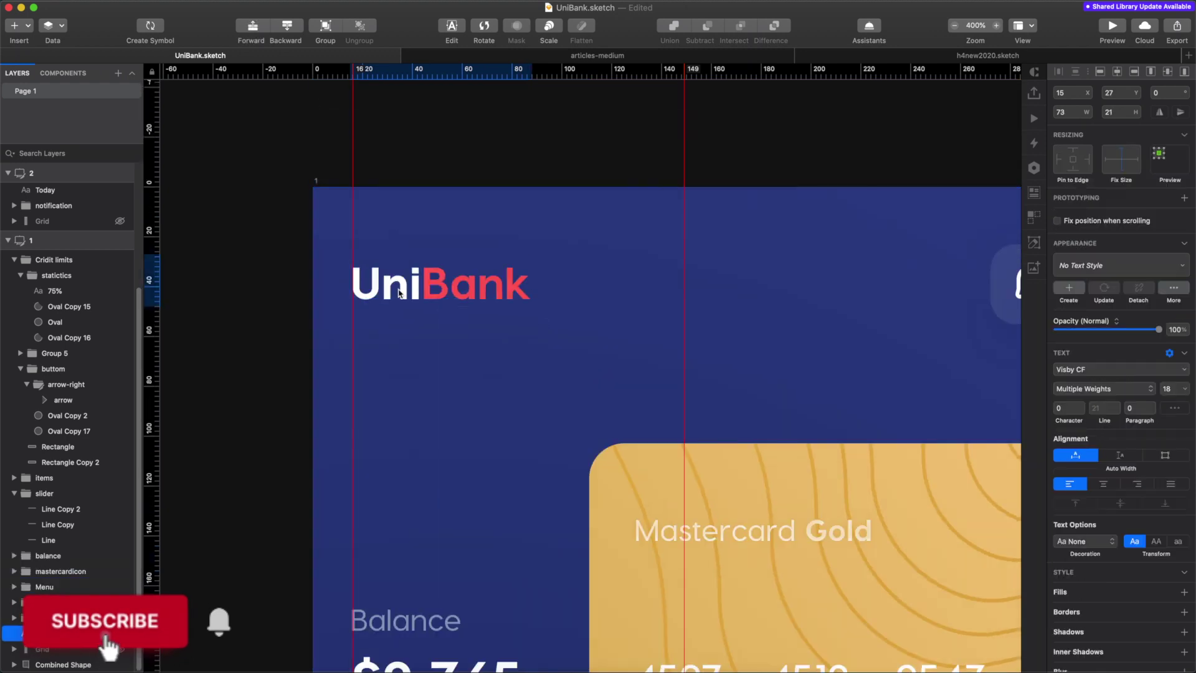
scroll(399, 295, right, 10)
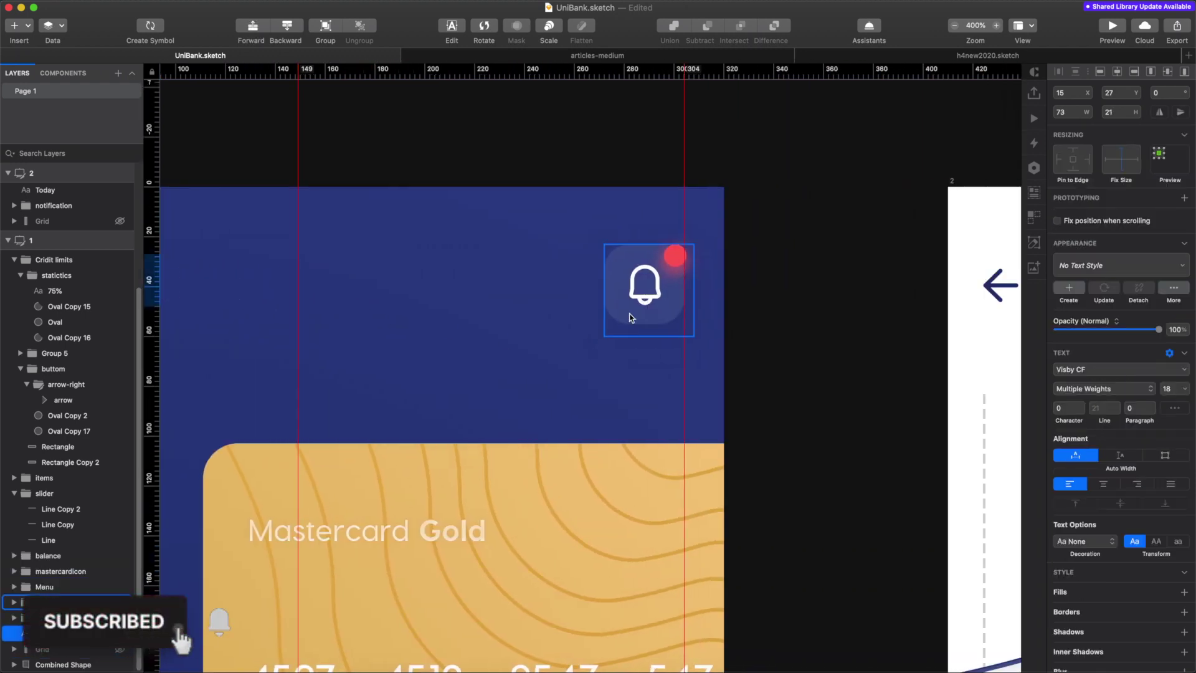
click(678, 279)
scroll(678, 279, up, 6)
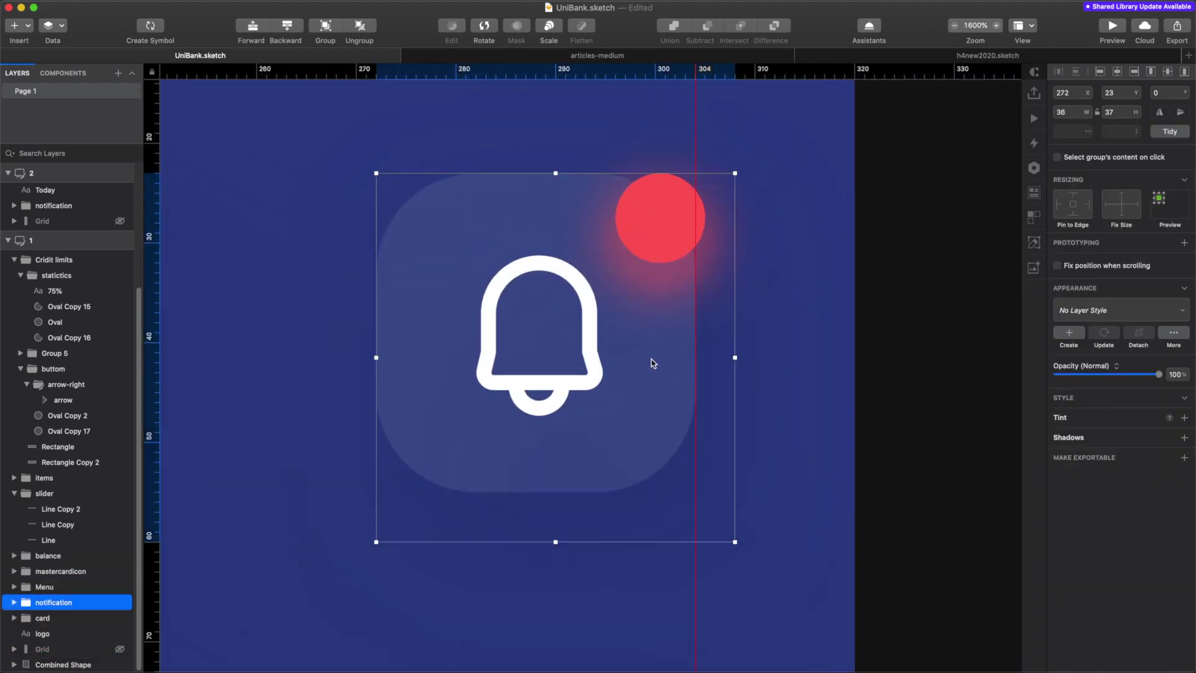
Resize the bell's rounded backdrop to 32×32 at the right margin and check the red dot
double_click(684, 447)
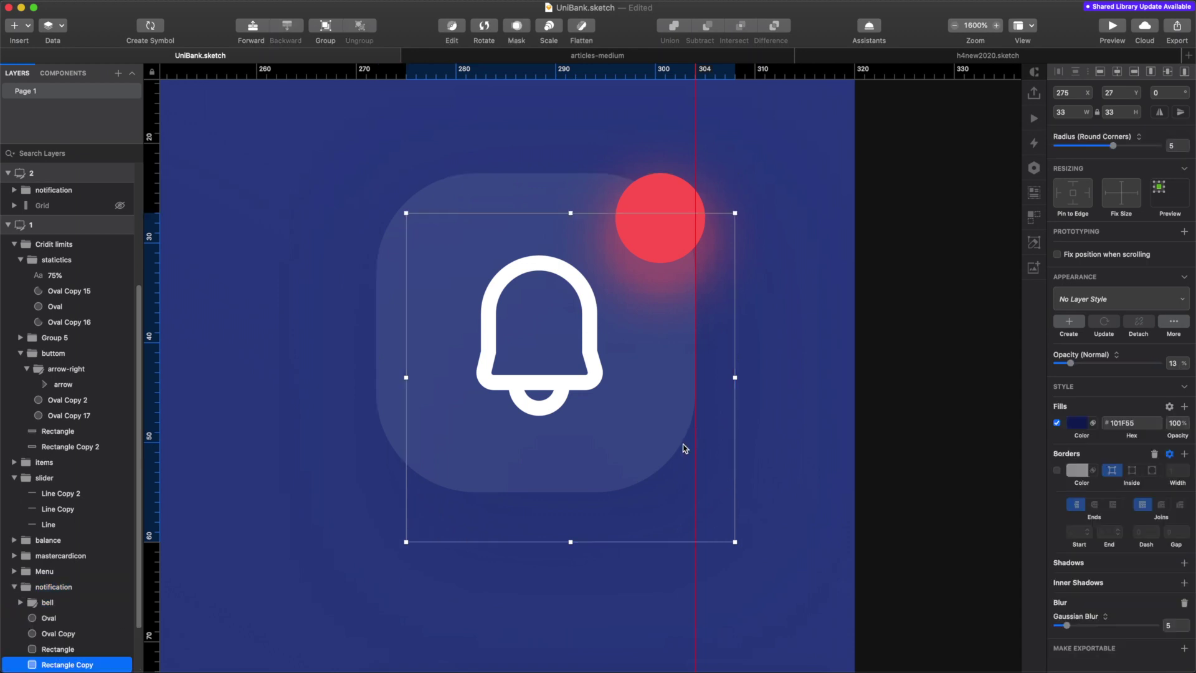
drag(684, 449, 667, 448)
drag(702, 378, 695, 377)
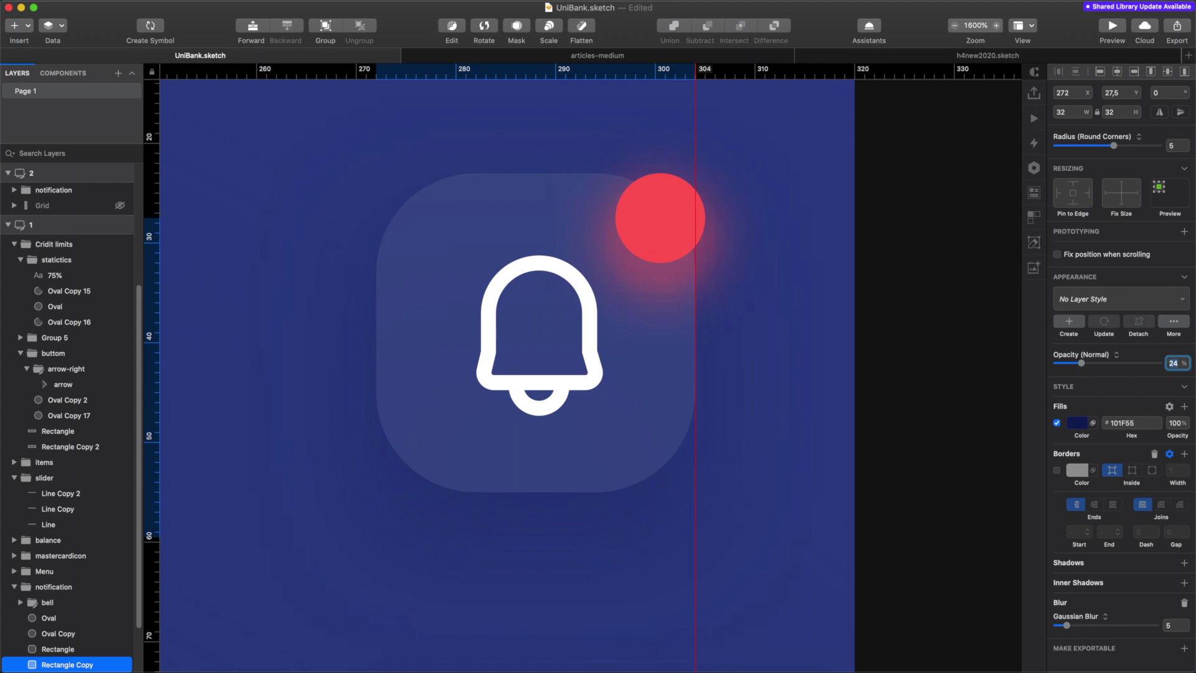
click(663, 208)
mouse_move(664, 208)
mouse_down()
mouse_move(653, 211)
mouse_move(667, 213)
mouse_up()
click(673, 270)
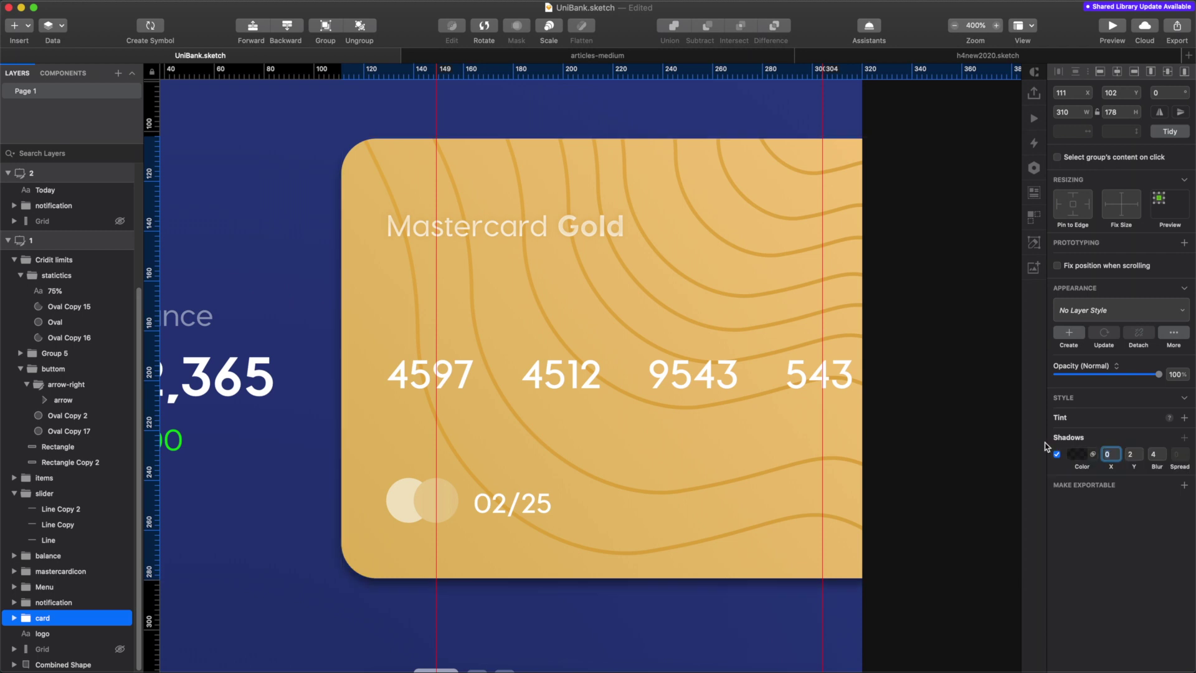
Give the card shadow Y 16, Blur 32 and dark navy colour 0F152B at 52%
click(1077, 454)
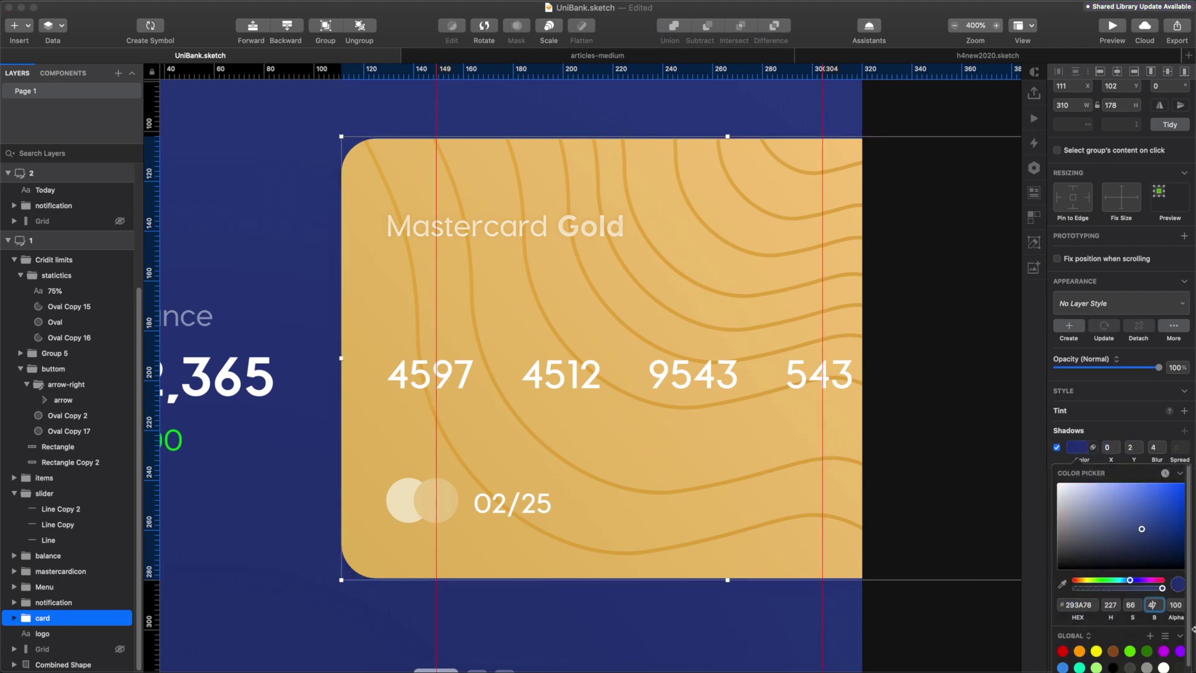
click(1132, 454)
click(1077, 454)
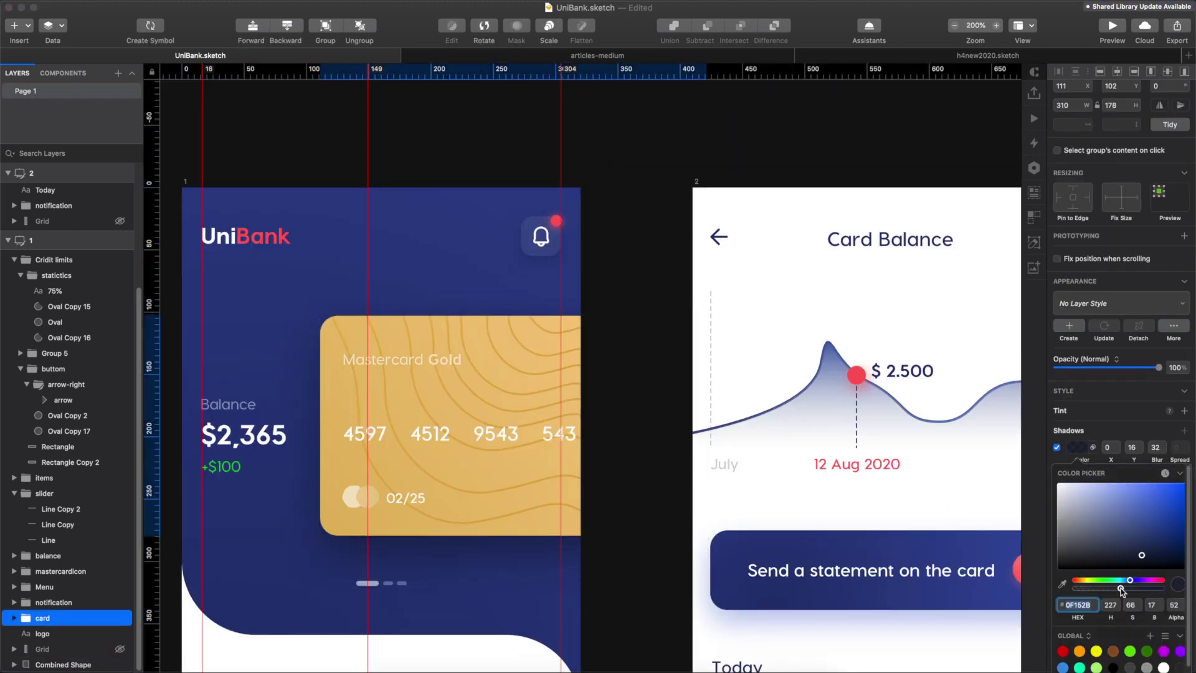
key(Escape)
Inspect the Mastercard Gold and 02/25 text colours and select the first slider dash
double_click(430, 362)
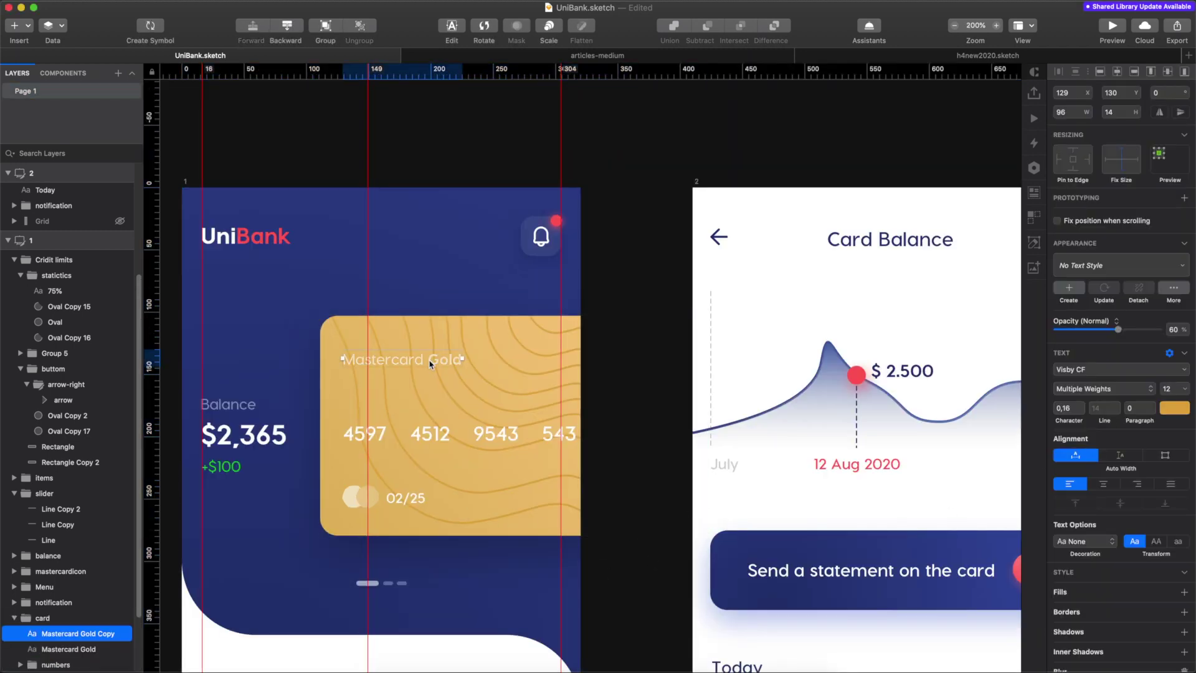
click(1174, 407)
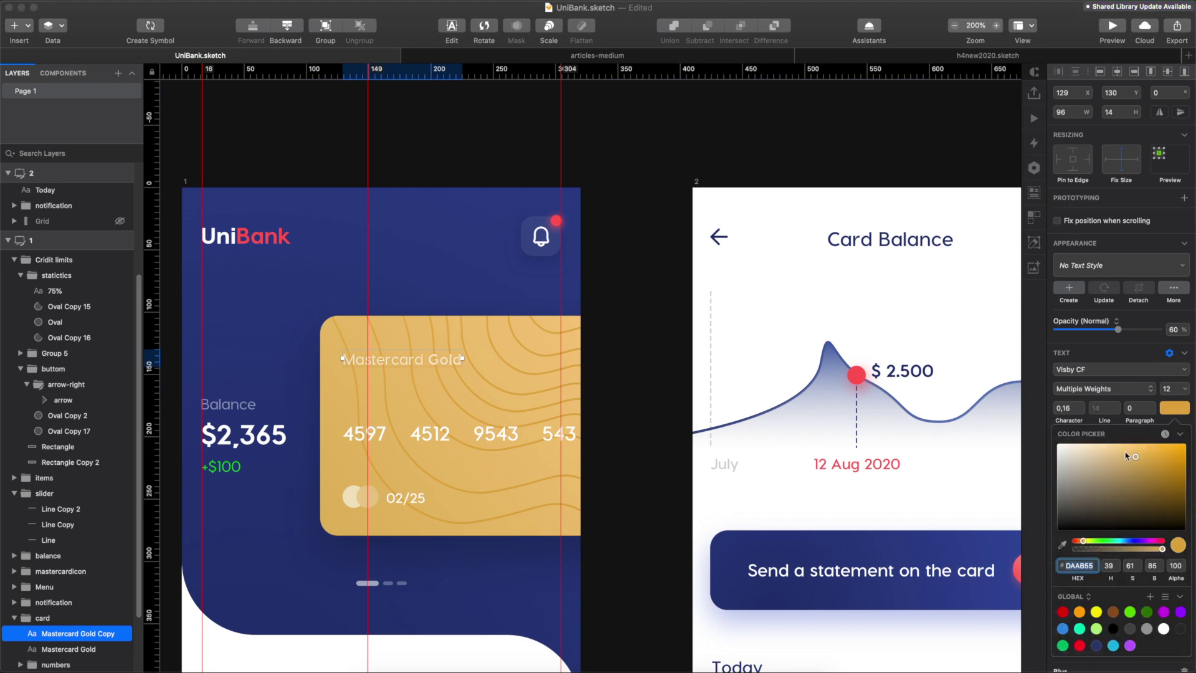
double_click(405, 498)
scroll(410, 588, left, 3)
scroll(411, 586, up, 5)
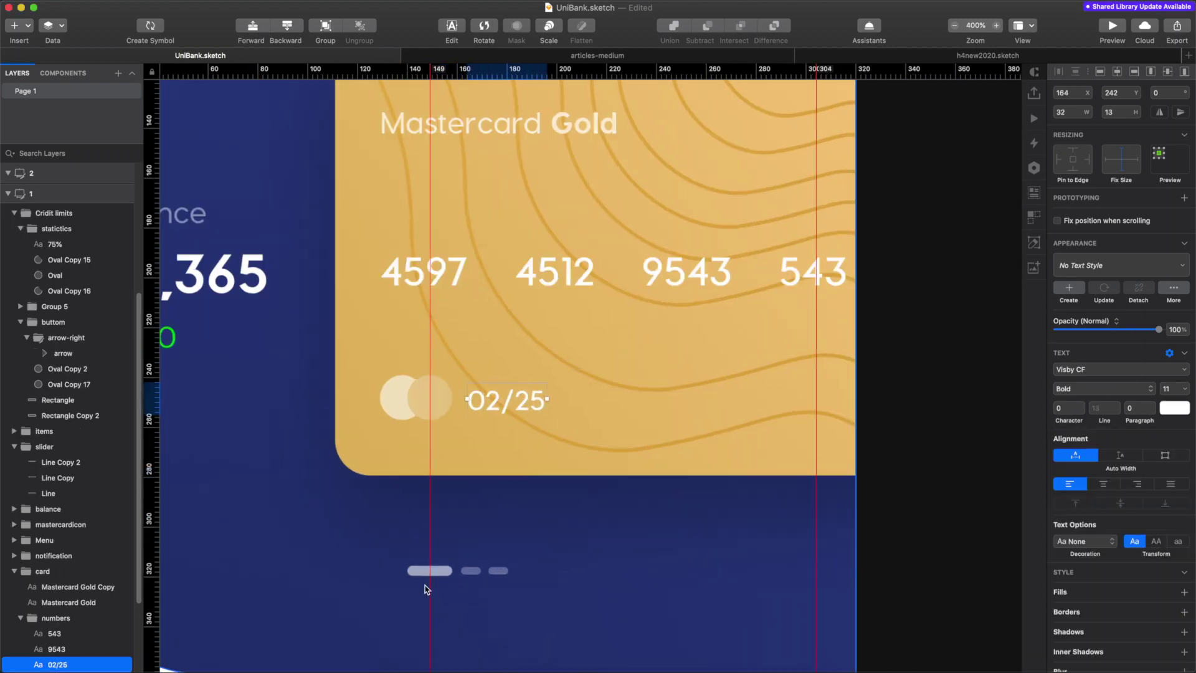
click(429, 574)
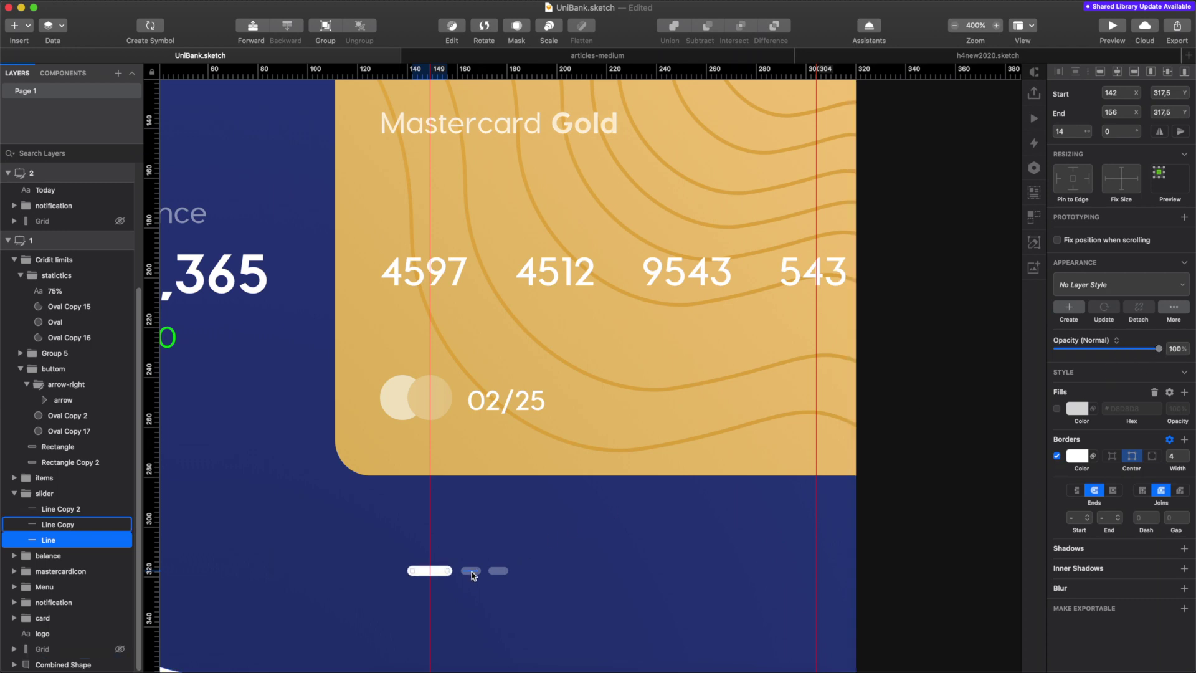
click(499, 571)
scroll(499, 571, down, 5)
click(352, 399)
scroll(439, 422, up, 5)
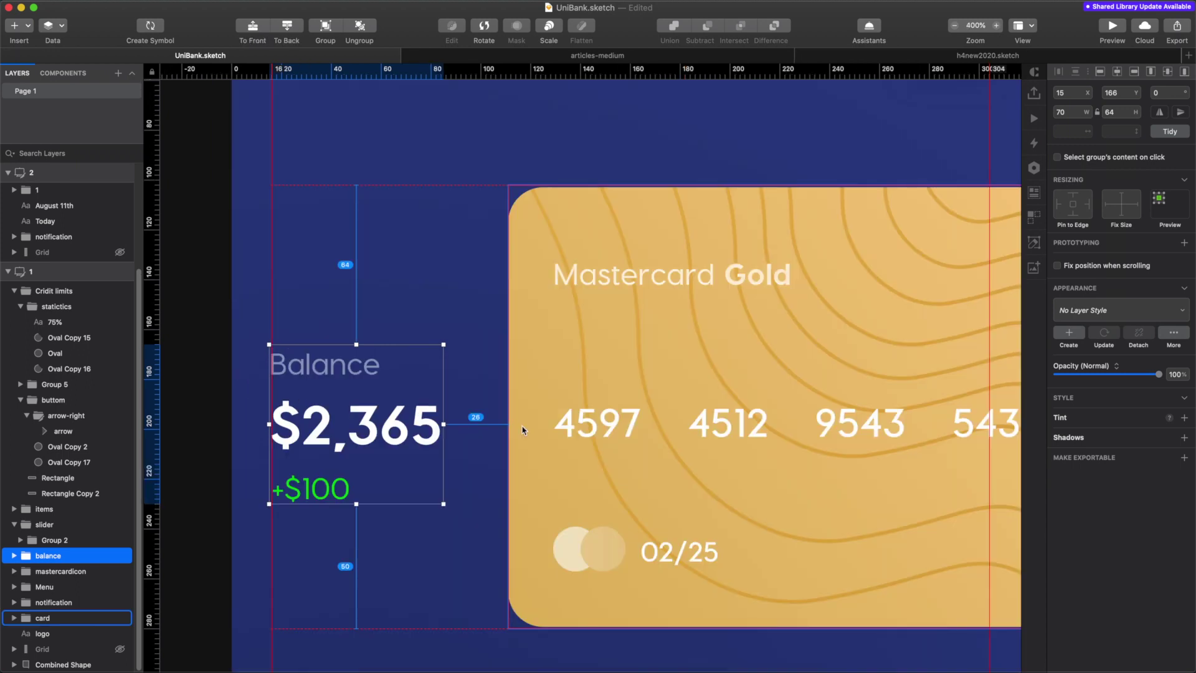
double_click(321, 476)
scroll(306, 378, up, 3)
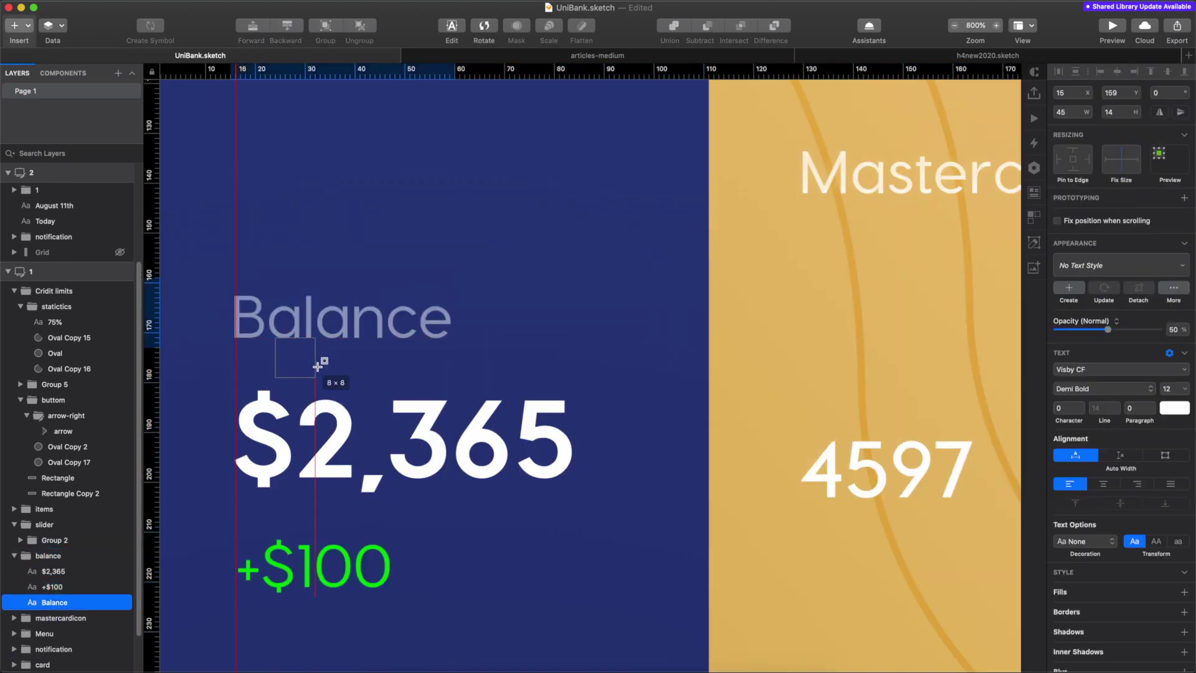
key(super+v)
drag(299, 353, 295, 501)
key(super+z)
key(super+z)
key(super+z)
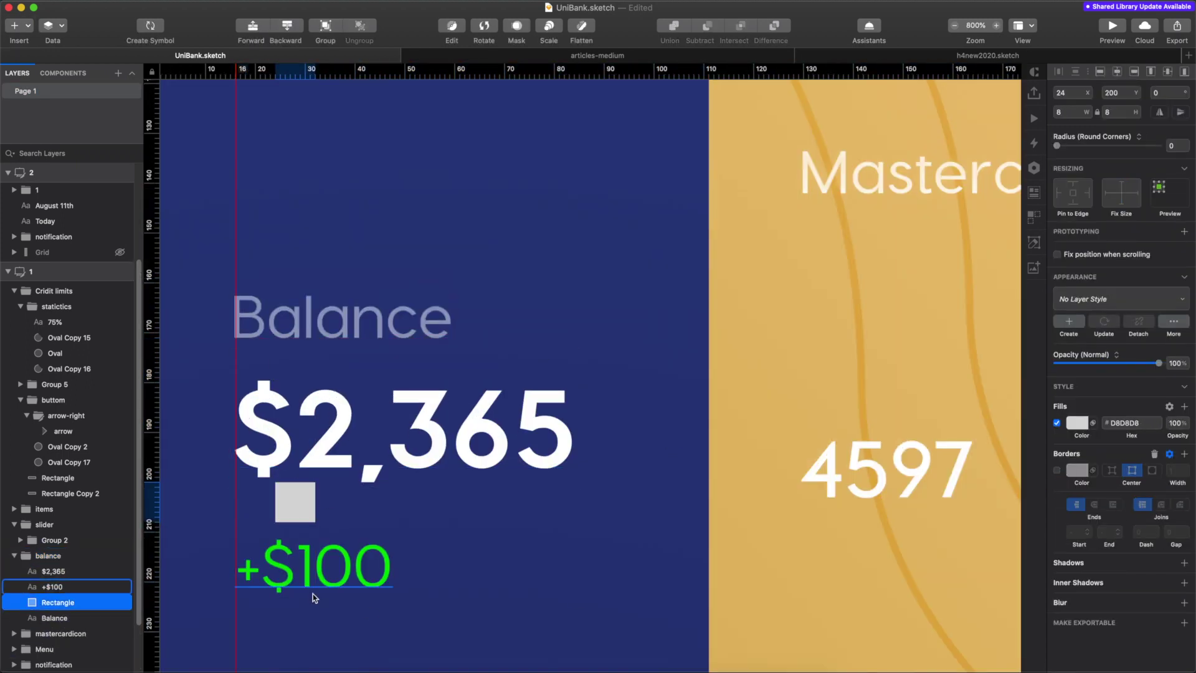
scroll(295, 513, down, 3)
scroll(453, 146, down, 3)
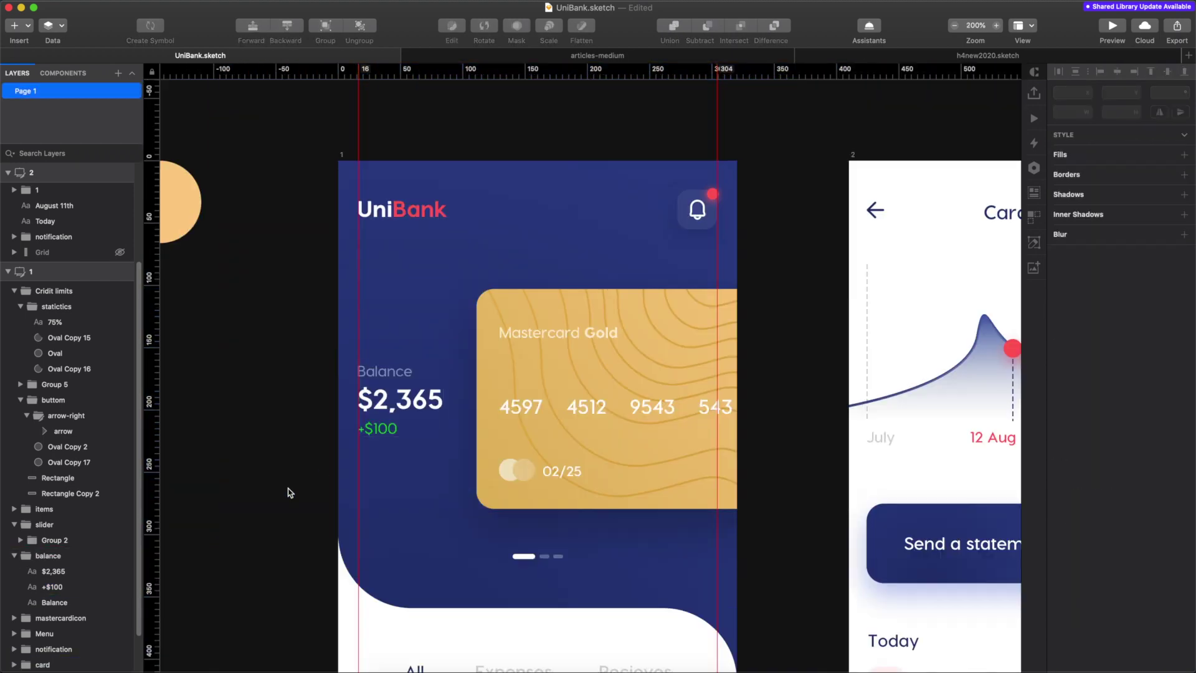
click(454, 146)
Re-angle the artboard's blue background gradient and darken it to B 33
click(1077, 423)
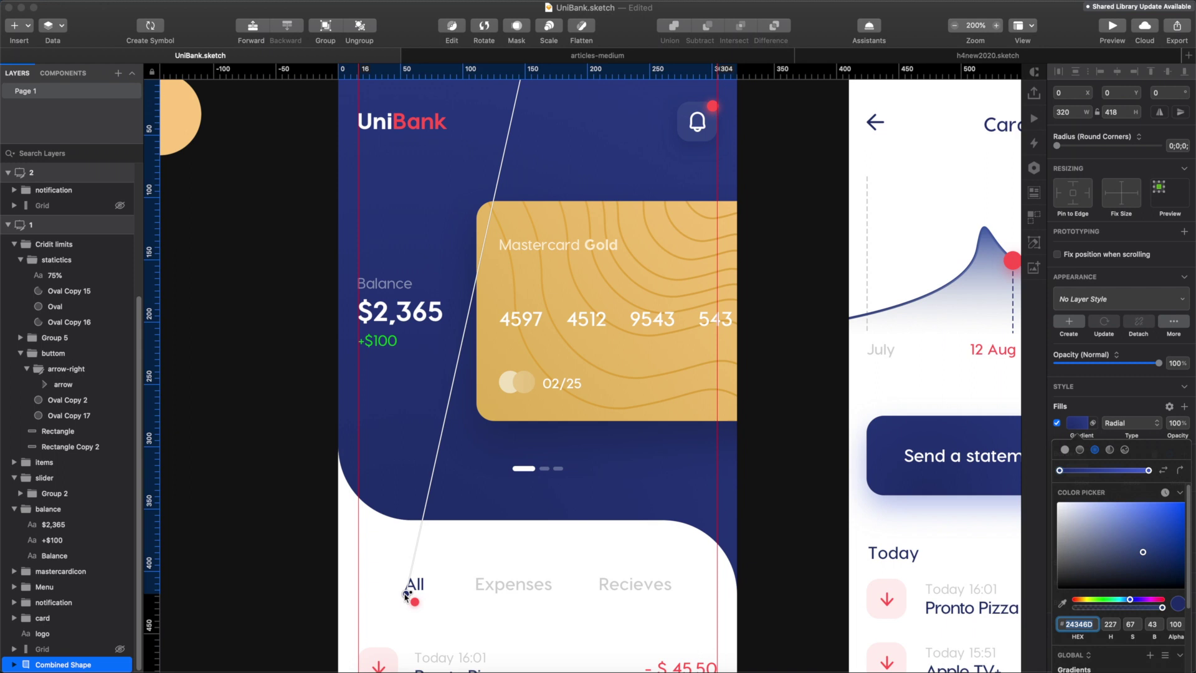
drag(406, 596, 401, 570)
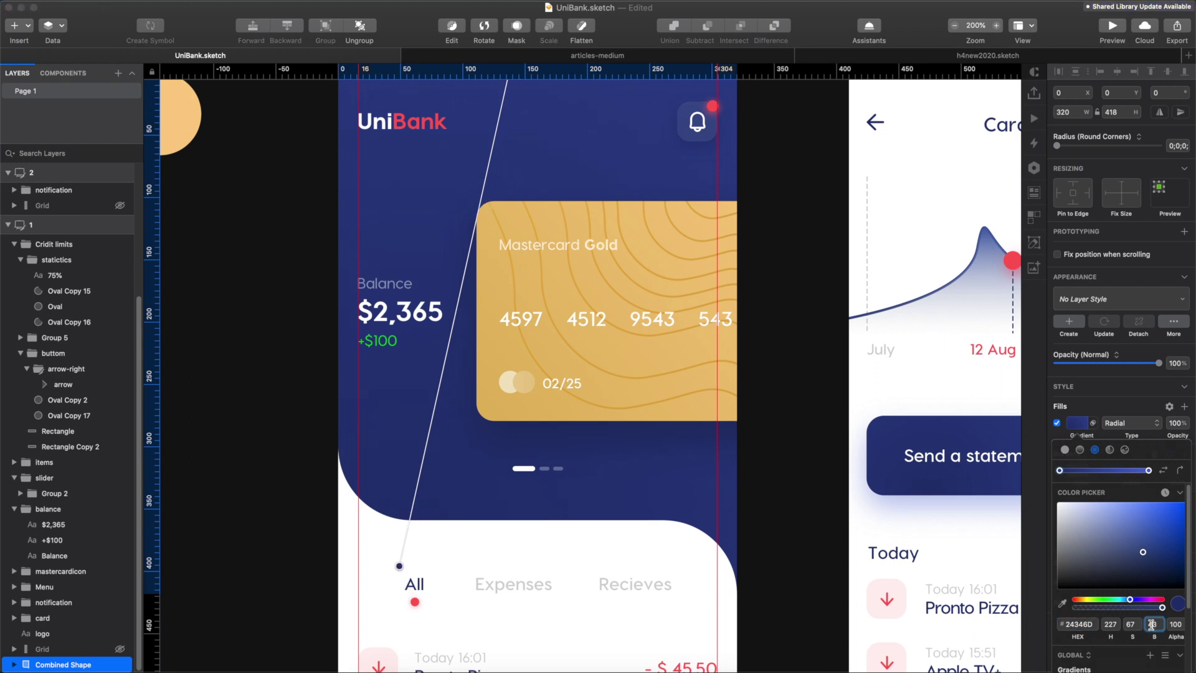
key(Return)
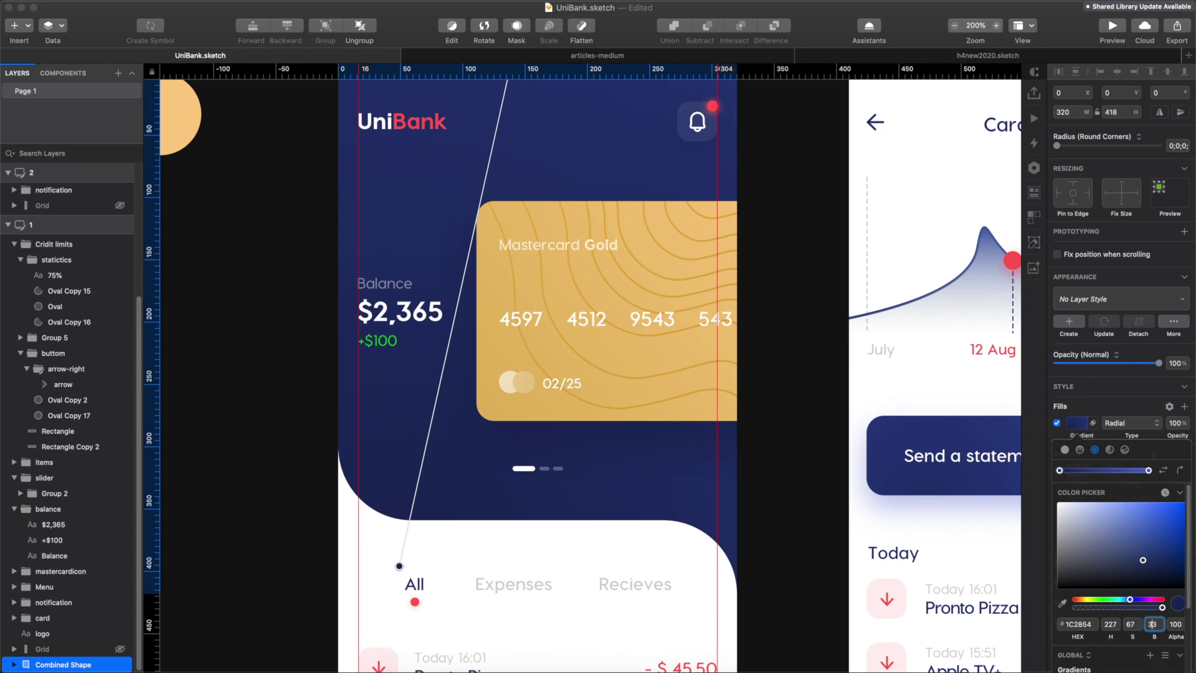
scroll(841, 409, up, 5)
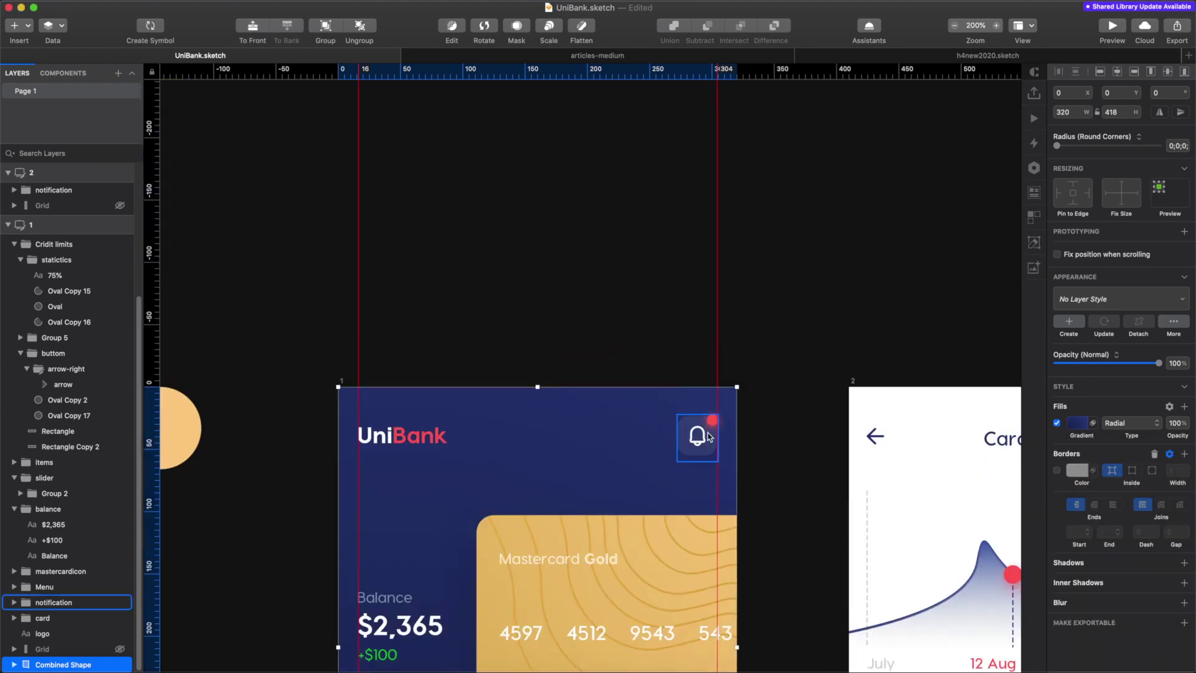
scroll(577, 554, down, 5)
Recolour the bell button's background fill to 3C53A3
click(1075, 425)
scroll(703, 498, up, 5)
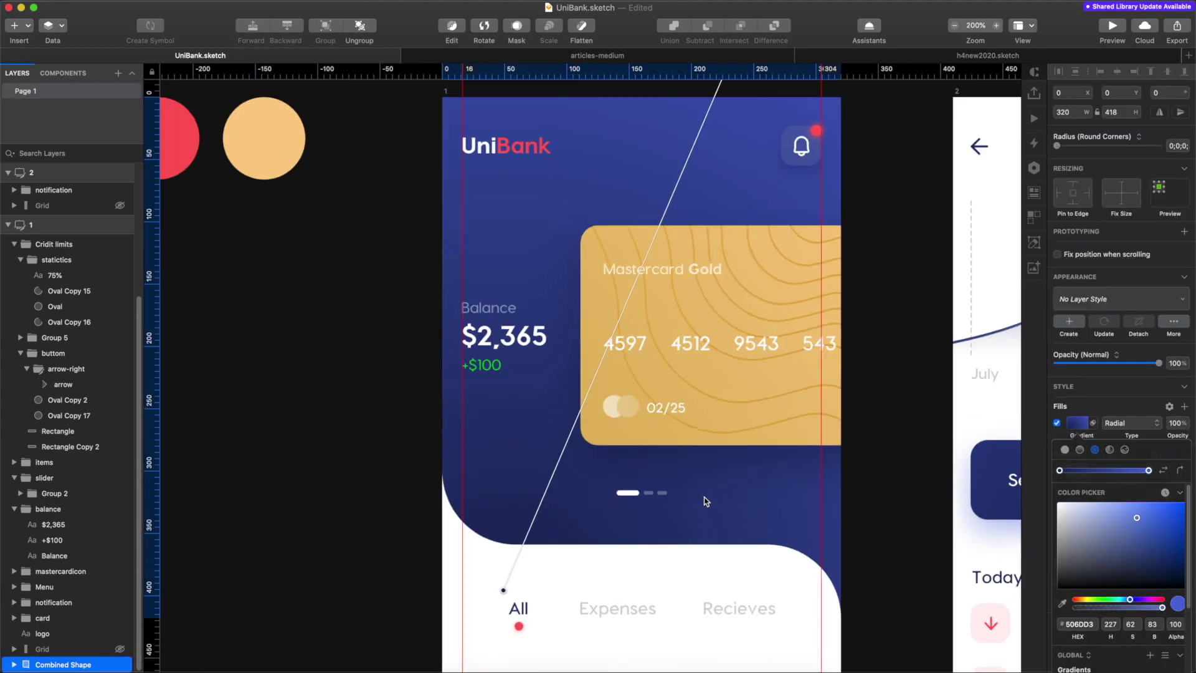
key(Escape)
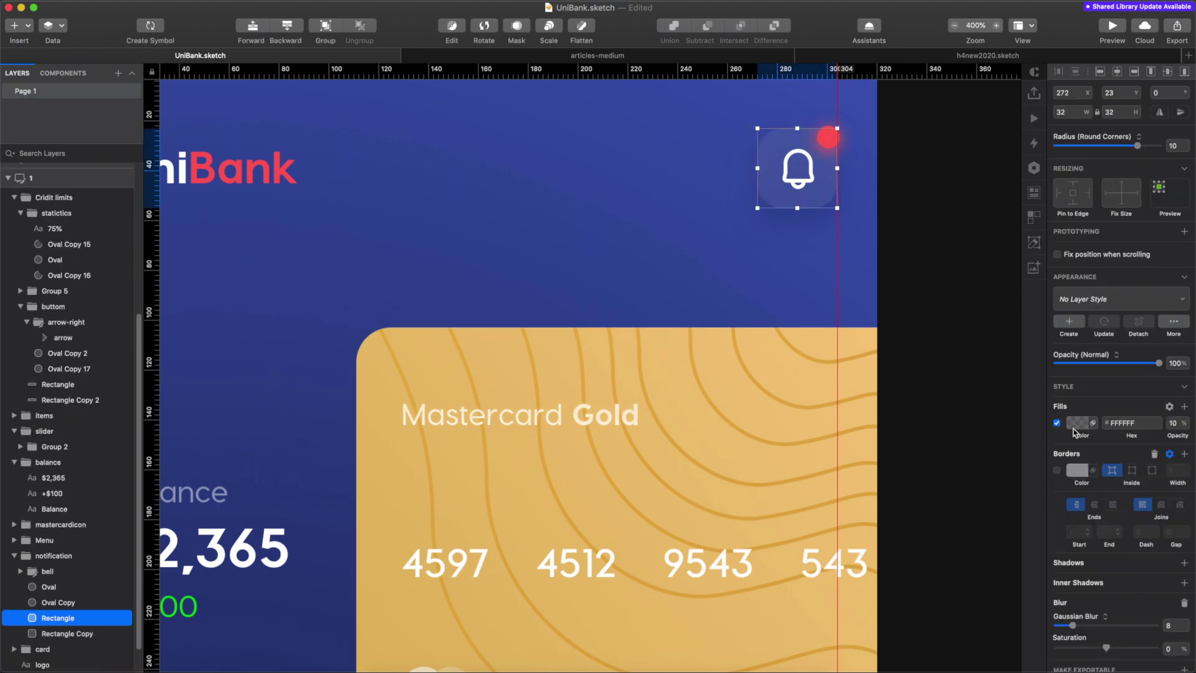
click(1074, 429)
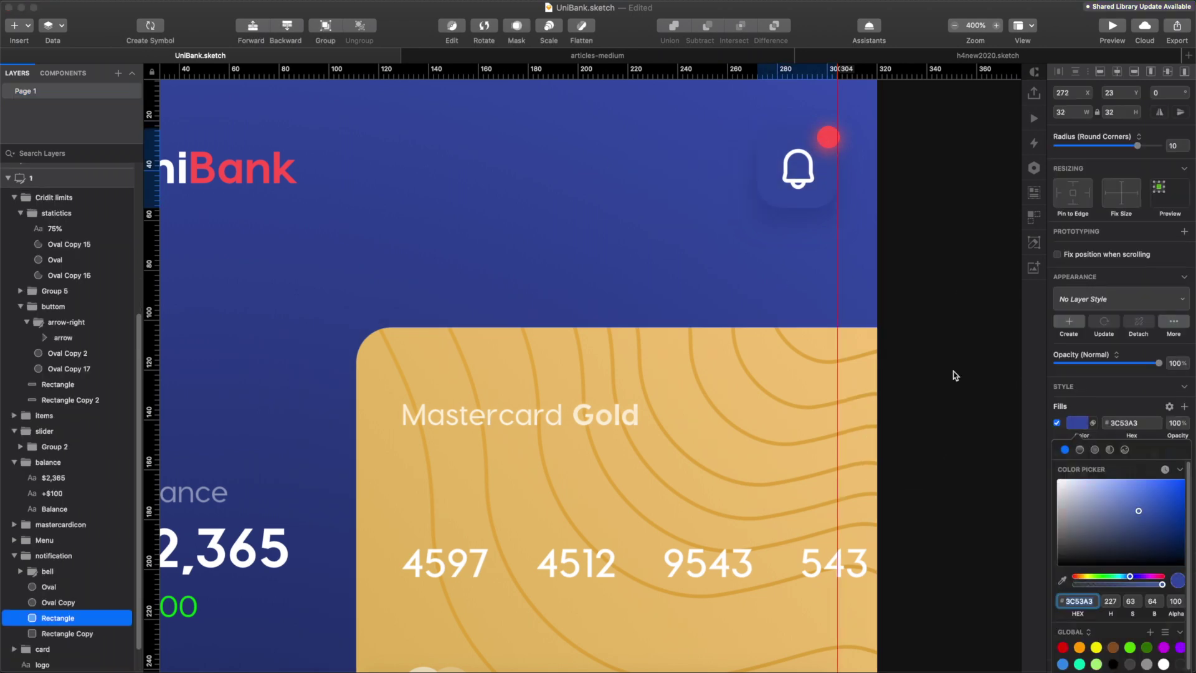
click(1077, 631)
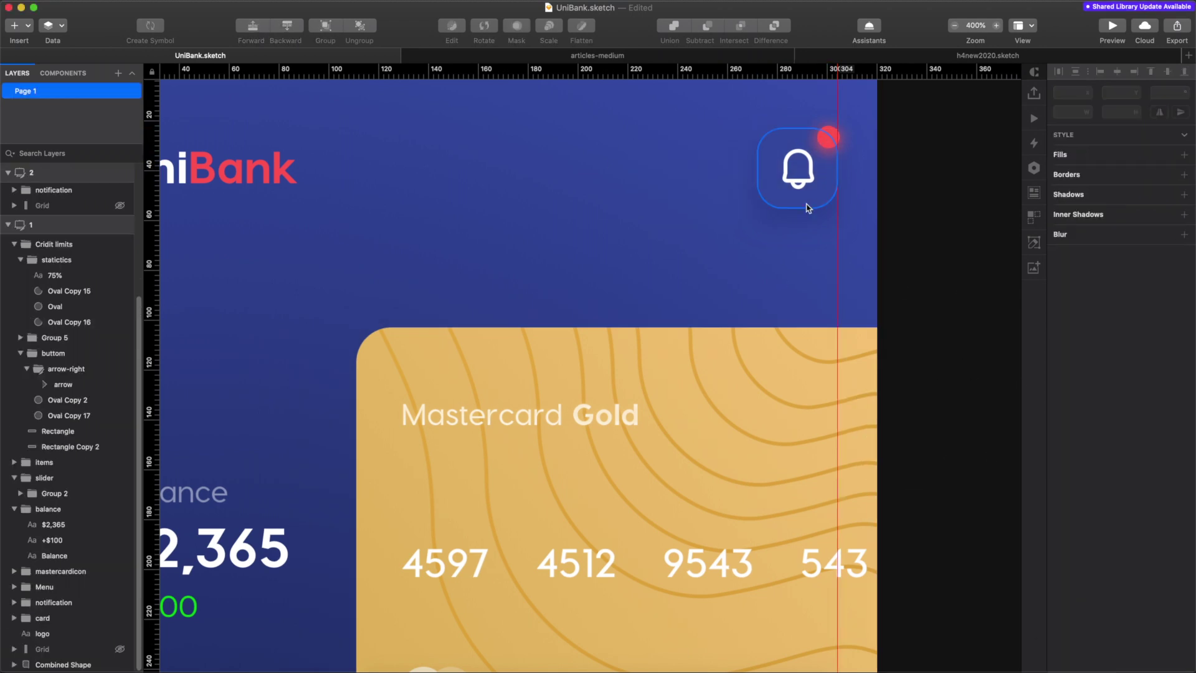
click(805, 203)
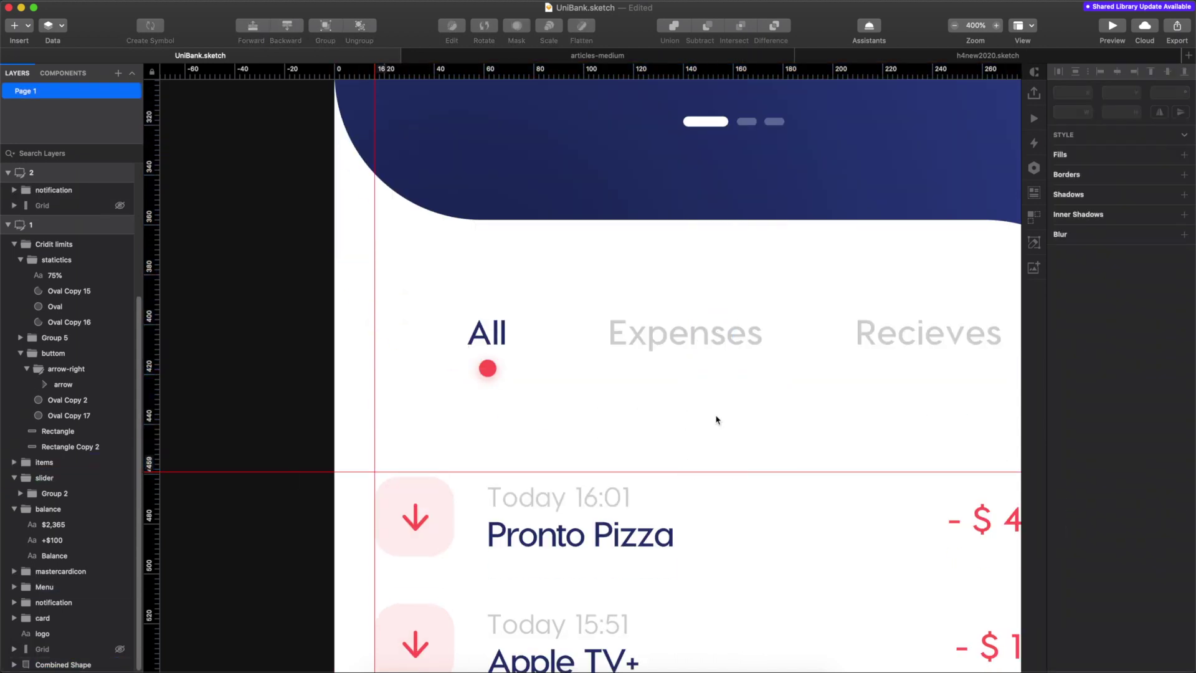
Select the three Today timestamps and set them to Extra Bold at size 10
scroll(716, 419, down, 3)
scroll(737, 579, down, 3)
click(822, 282)
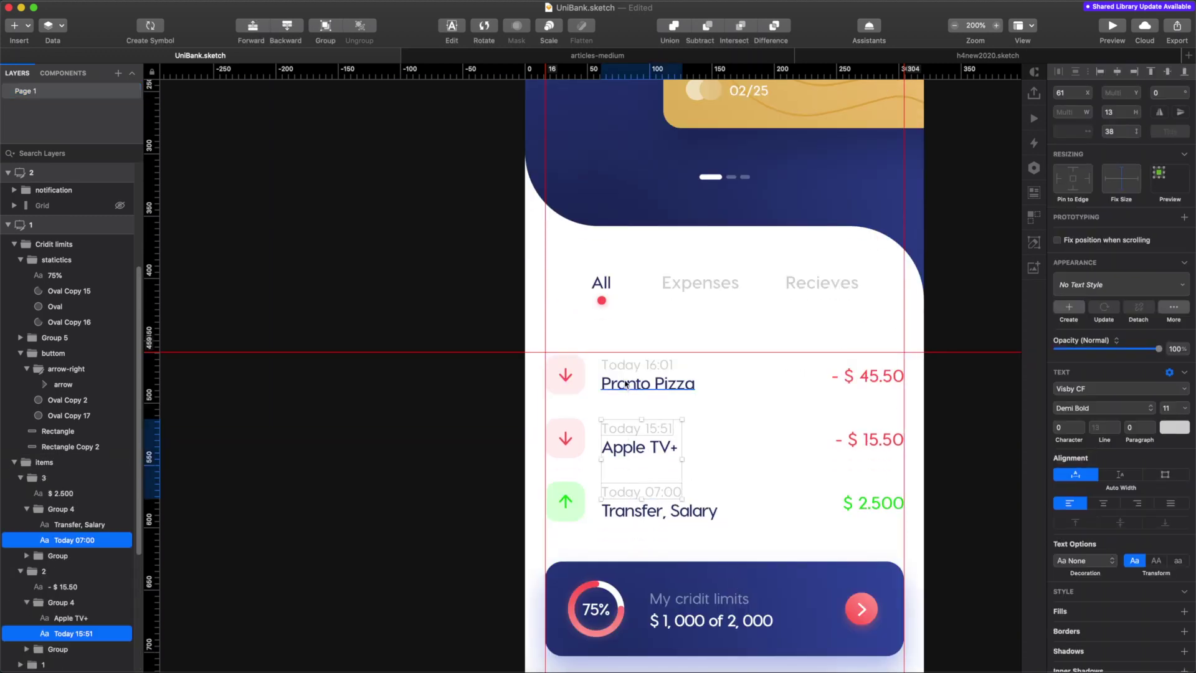
click(647, 454)
key(super+plus)
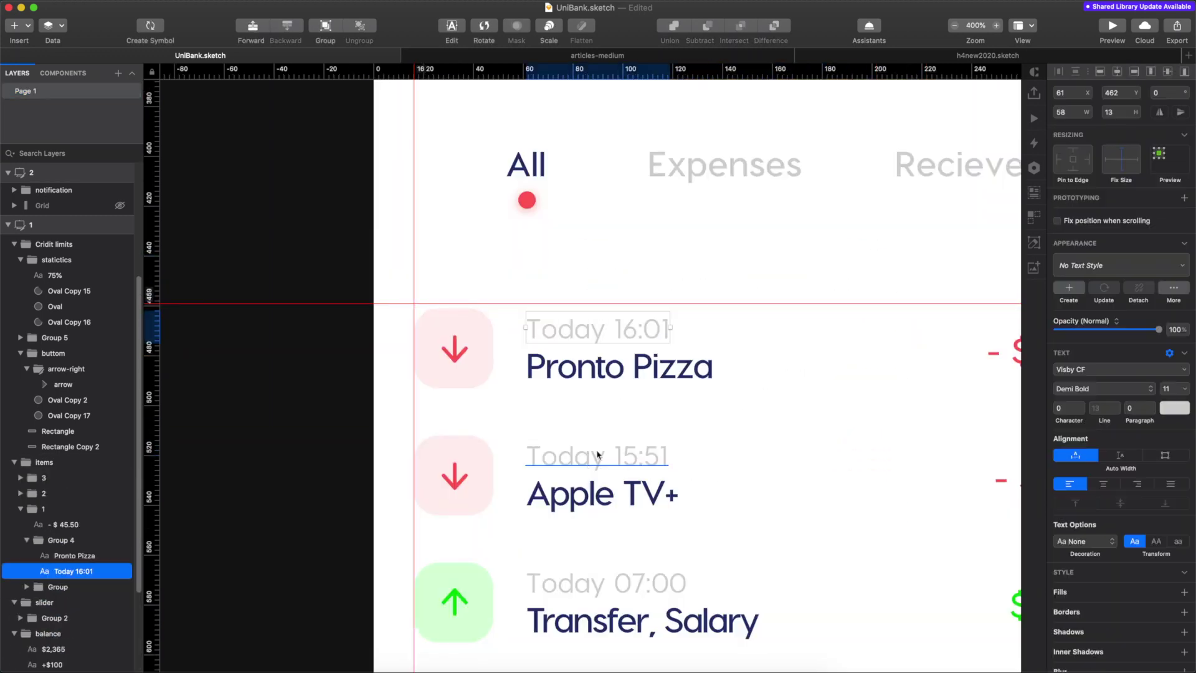
shift+click(644, 508)
double_click(595, 353)
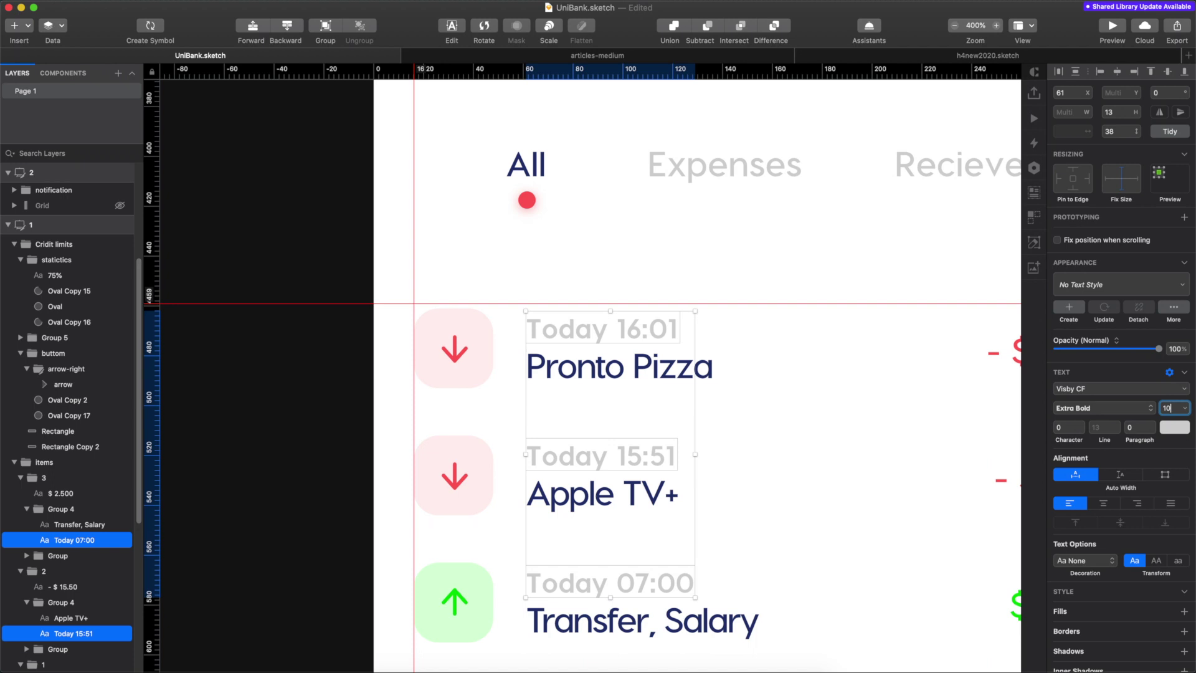
Select the Transfer, Salary, Apple TV+ and Pronto Pizza labels and their amounts
click(595, 492)
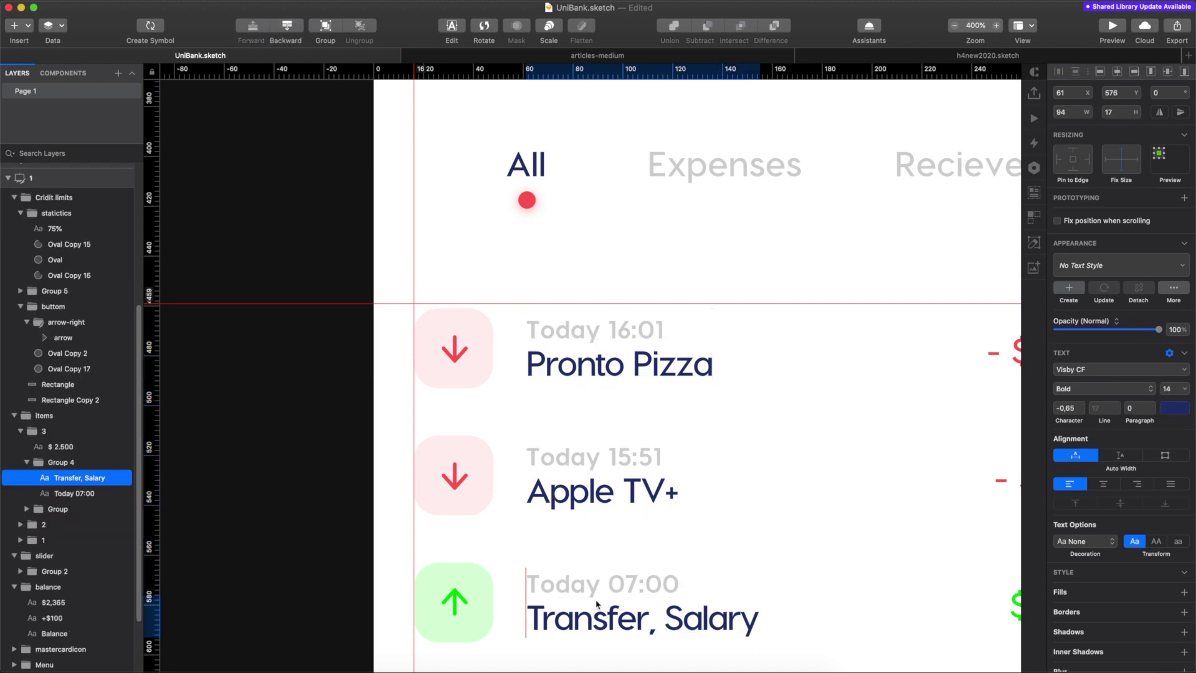
click(586, 448)
click(591, 492)
scroll(708, 433, down, 3)
scroll(693, 547, up, 3)
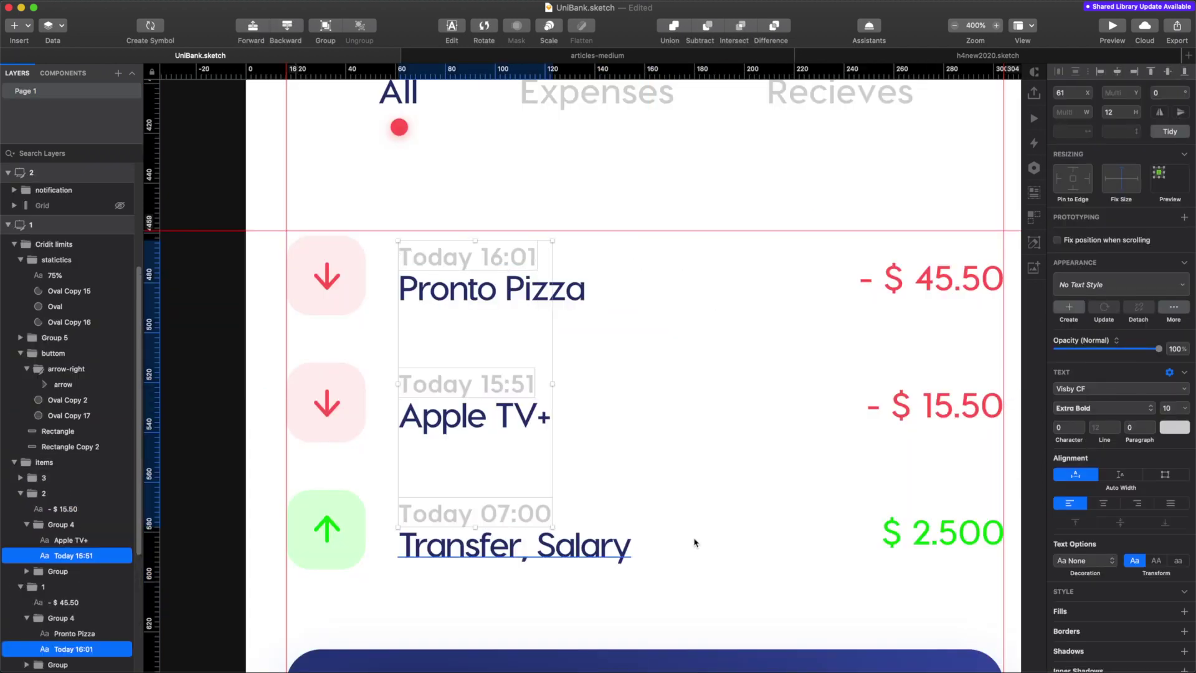
shift+click(617, 547)
shift+click(541, 302)
click(835, 459)
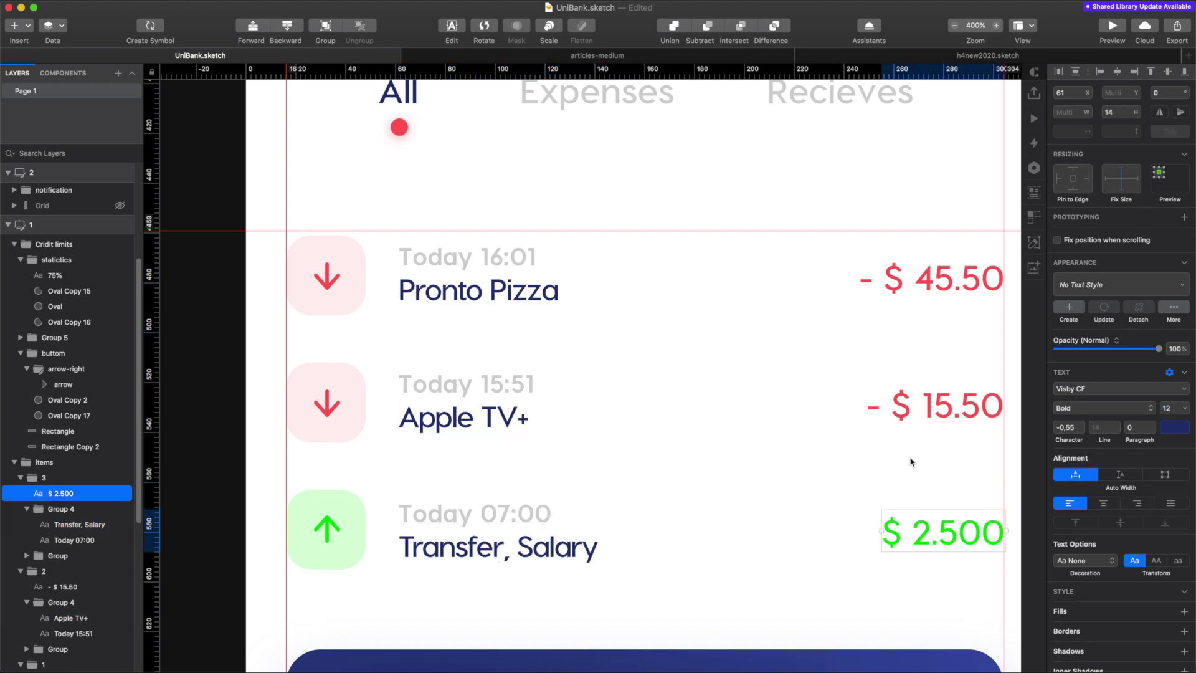
drag(835, 458, 902, 548)
click(931, 278)
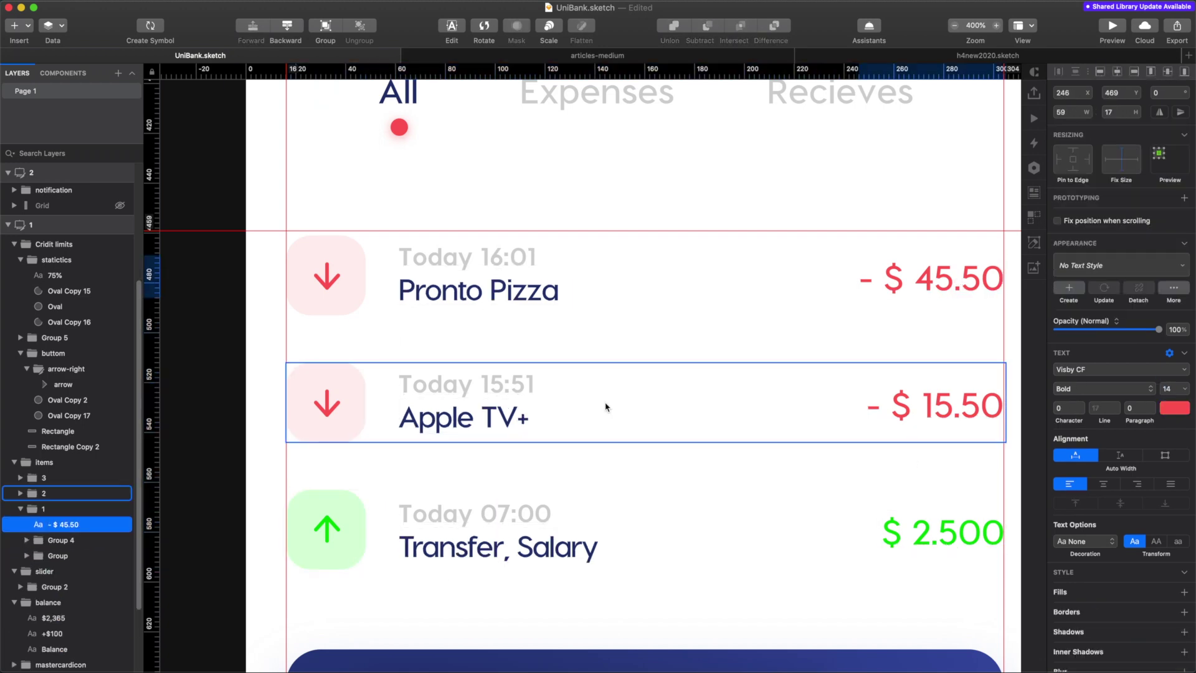
scroll(603, 493, down, 5)
scroll(603, 493, down, 5)
scroll(595, 496, up, 2)
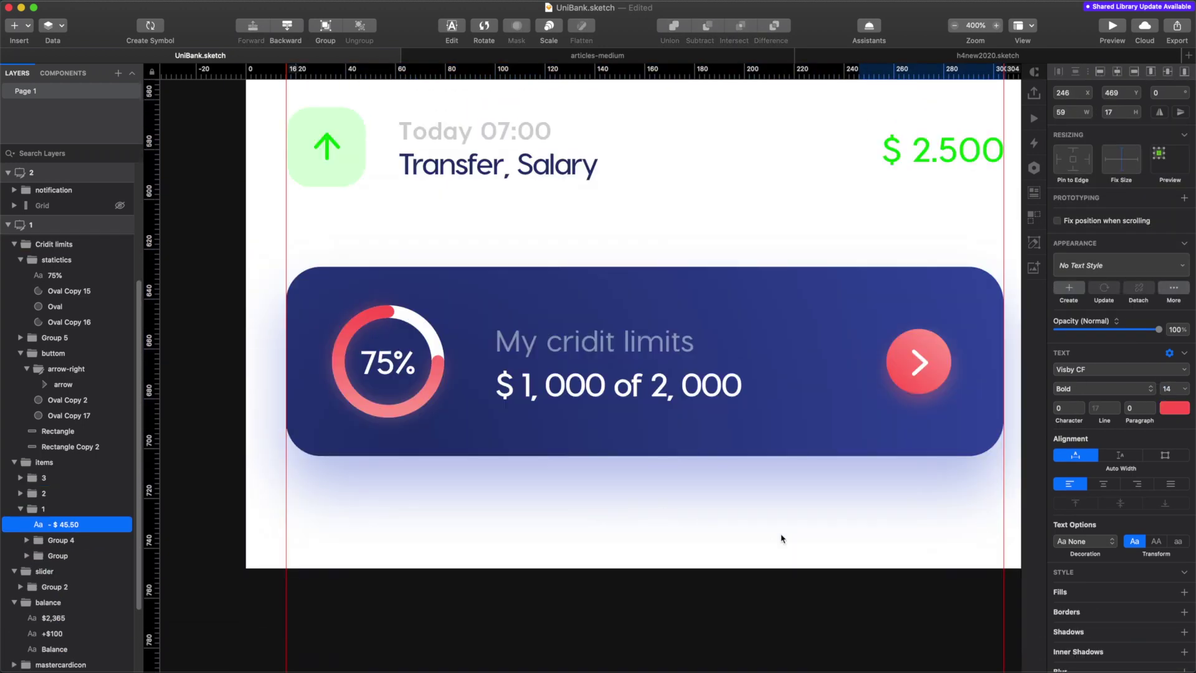
Nudge the credit-limits progress ring 3 px left for even 18 px margins
super+click(386, 362)
key(super+plus)
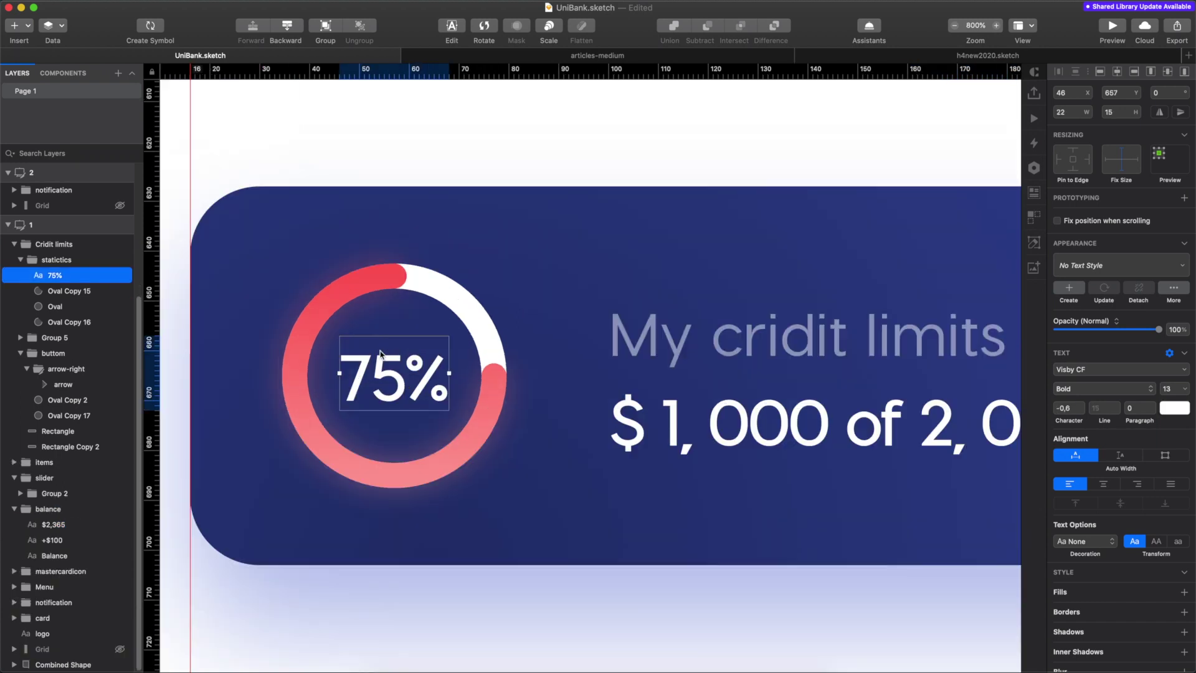
click(301, 409)
key(Escape)
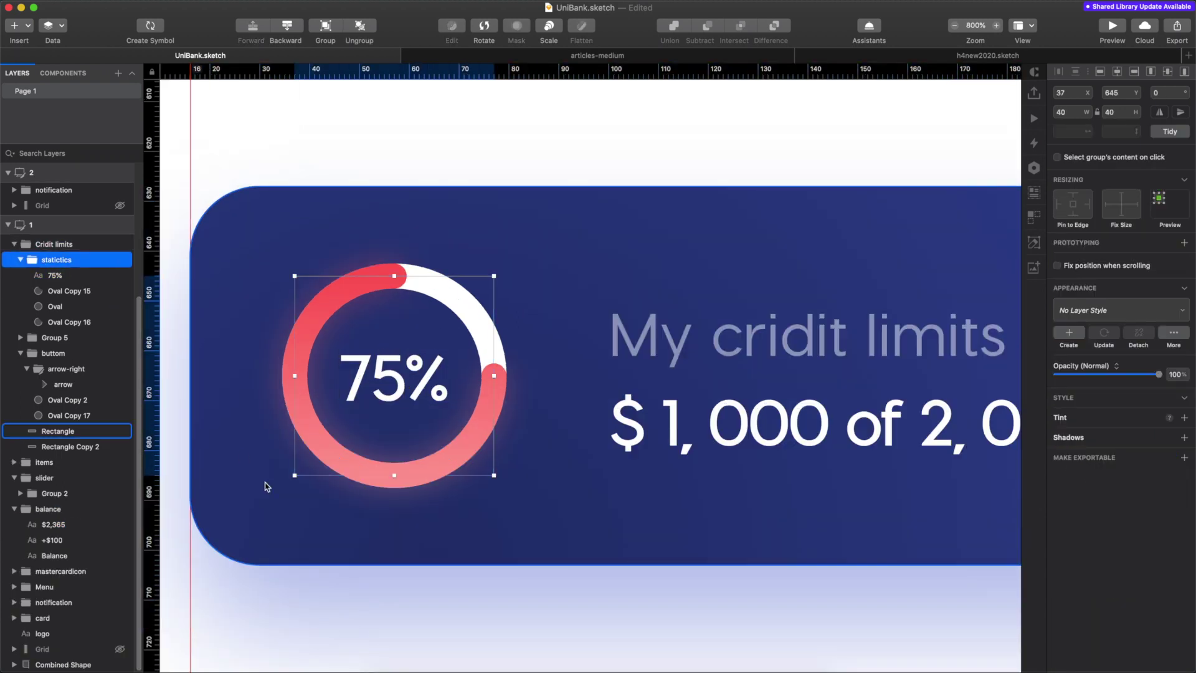
key(alt)
key(Left)
key(Left)
key(Left)
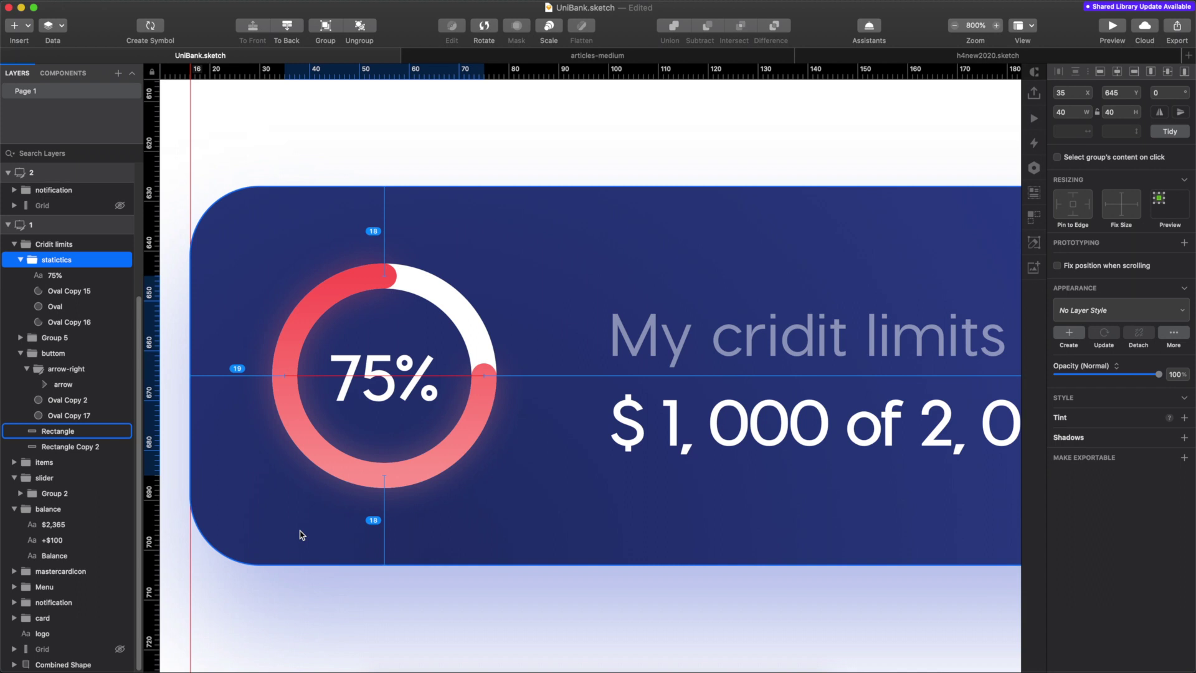
Set the 75% label to size 10 and centre it inside the ring
double_click(389, 401)
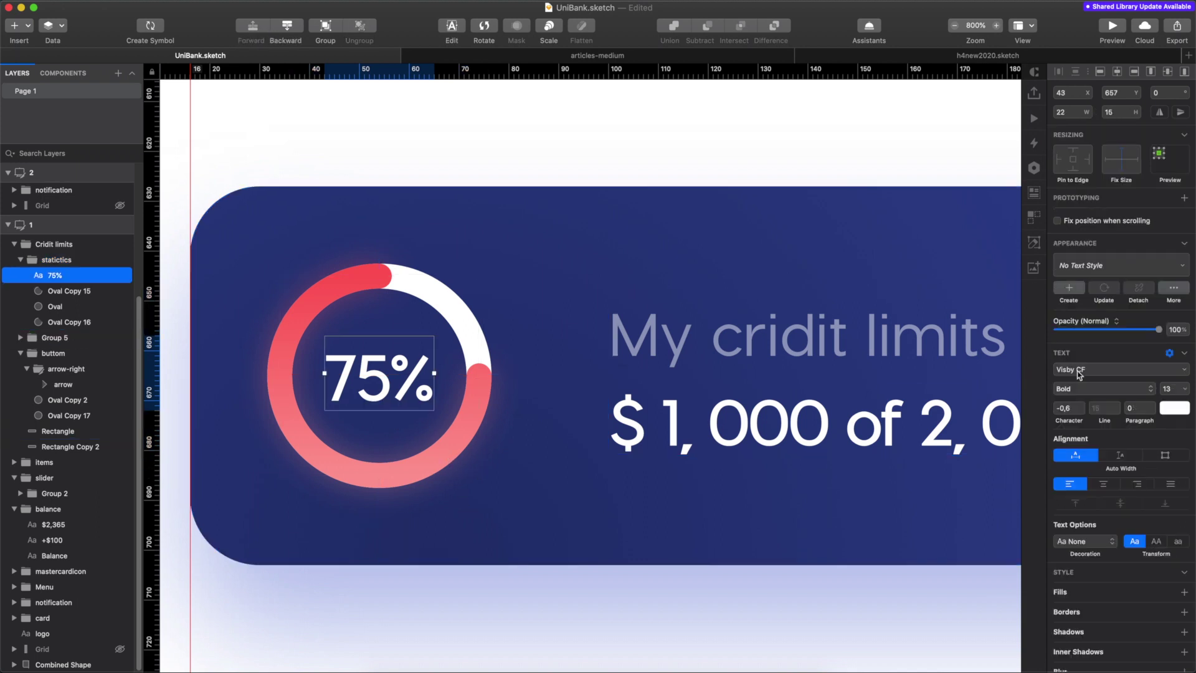
text(10)
key(Return)
drag(375, 375, 392, 391)
Fix the title's spelling from 'My cridit limits' to 'My credit limits'
scroll(393, 390, down, 5)
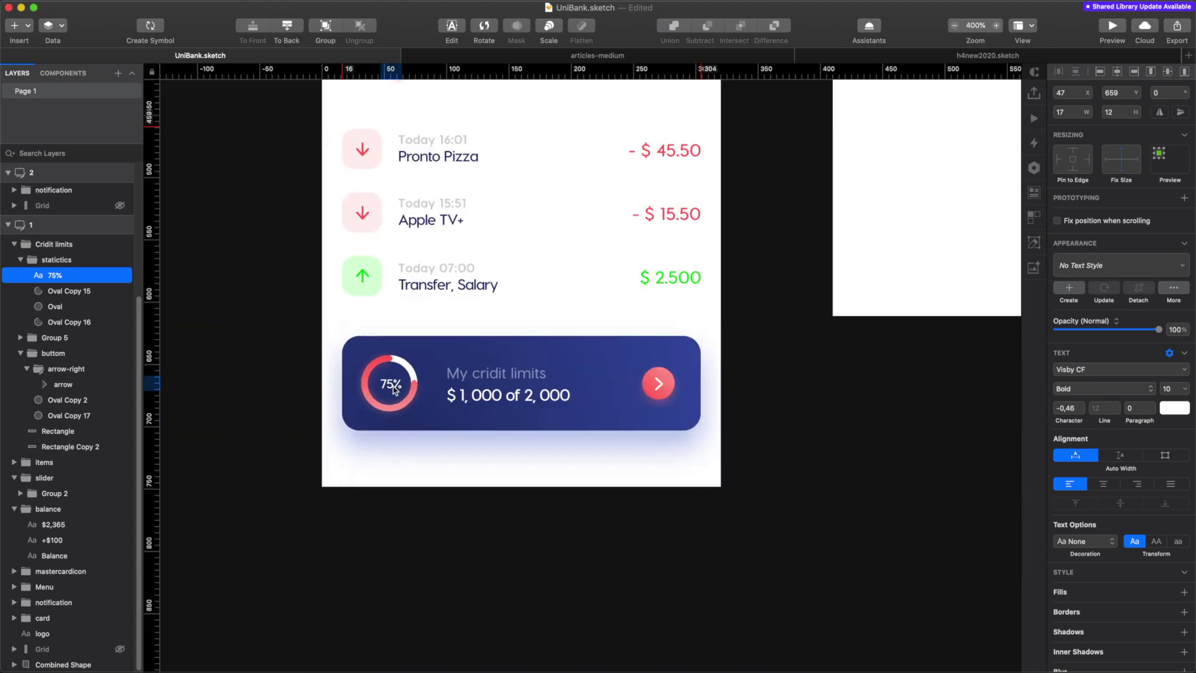
click(522, 562)
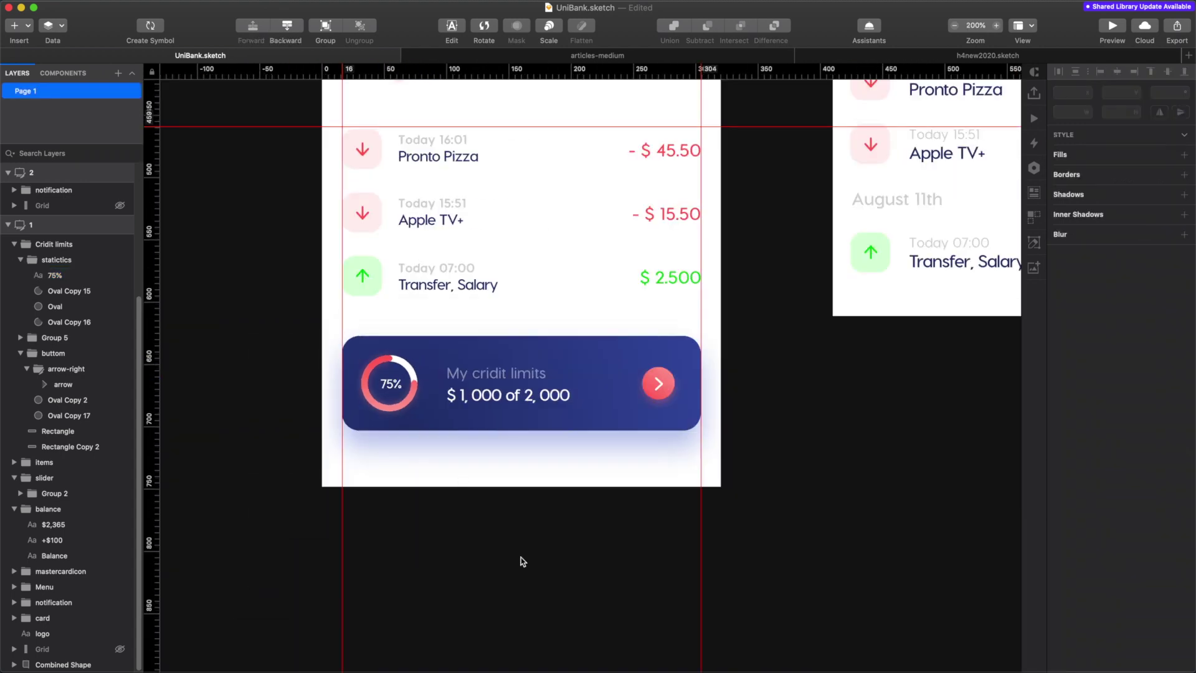
click(521, 421)
double_click(448, 362)
click(455, 353)
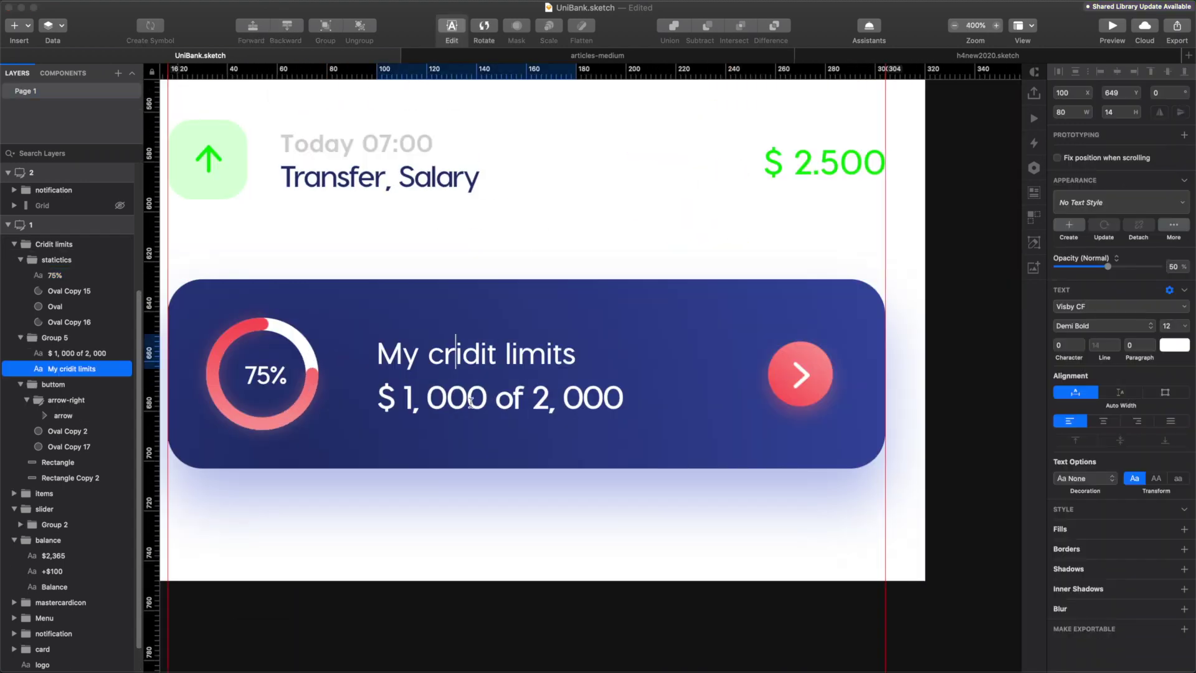
text(e)
key(Escape)
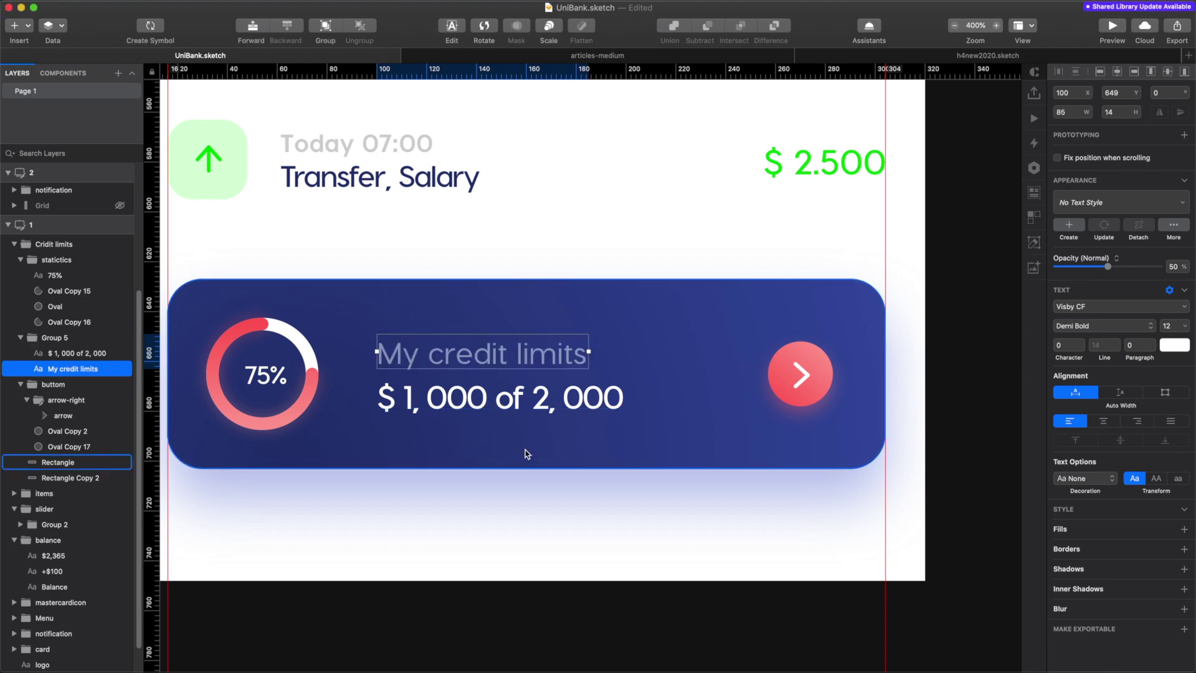
Set the card title's font weight to Extra Bold
click(1084, 336)
click(1089, 369)
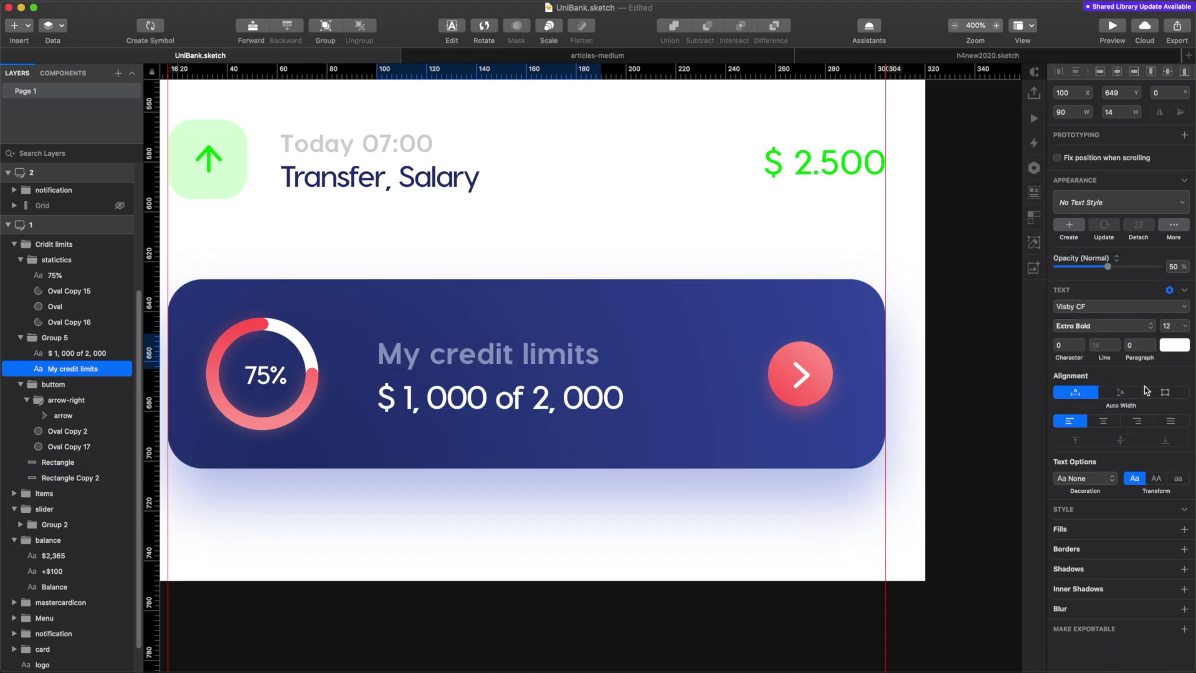
click(322, 159)
Set the credit-limits amount text to Heavy weight
scroll(347, 186, up, 5)
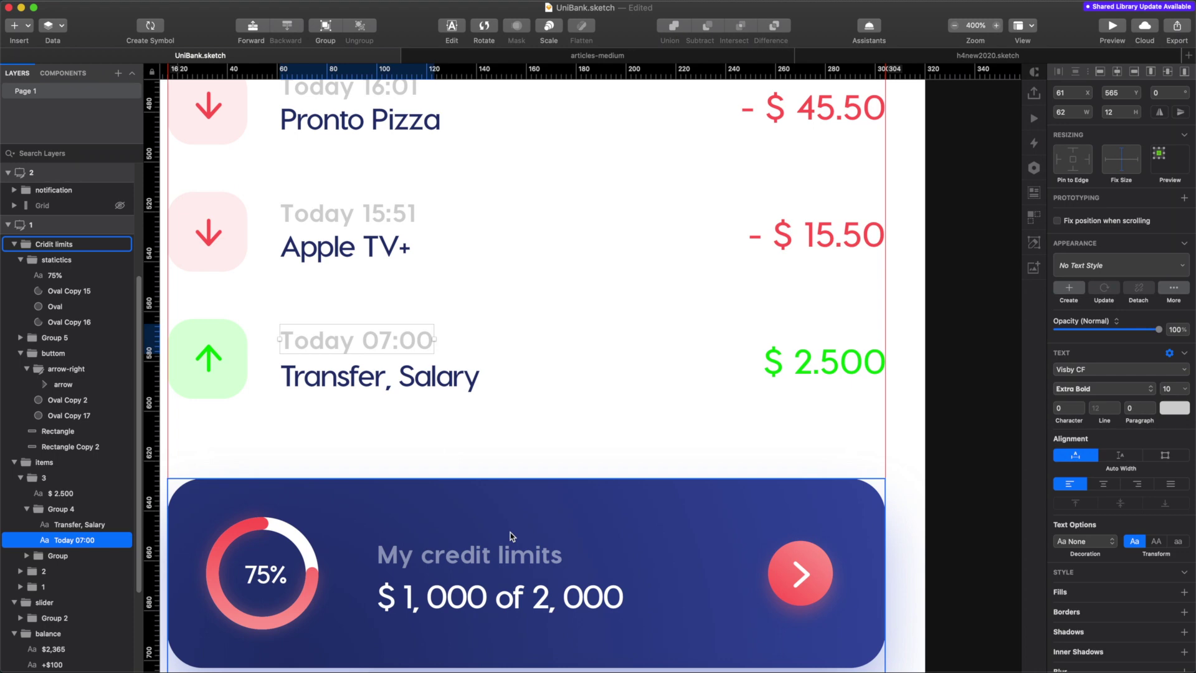
scroll(373, 311, down, 3)
click(473, 456)
click(1103, 389)
click(1099, 431)
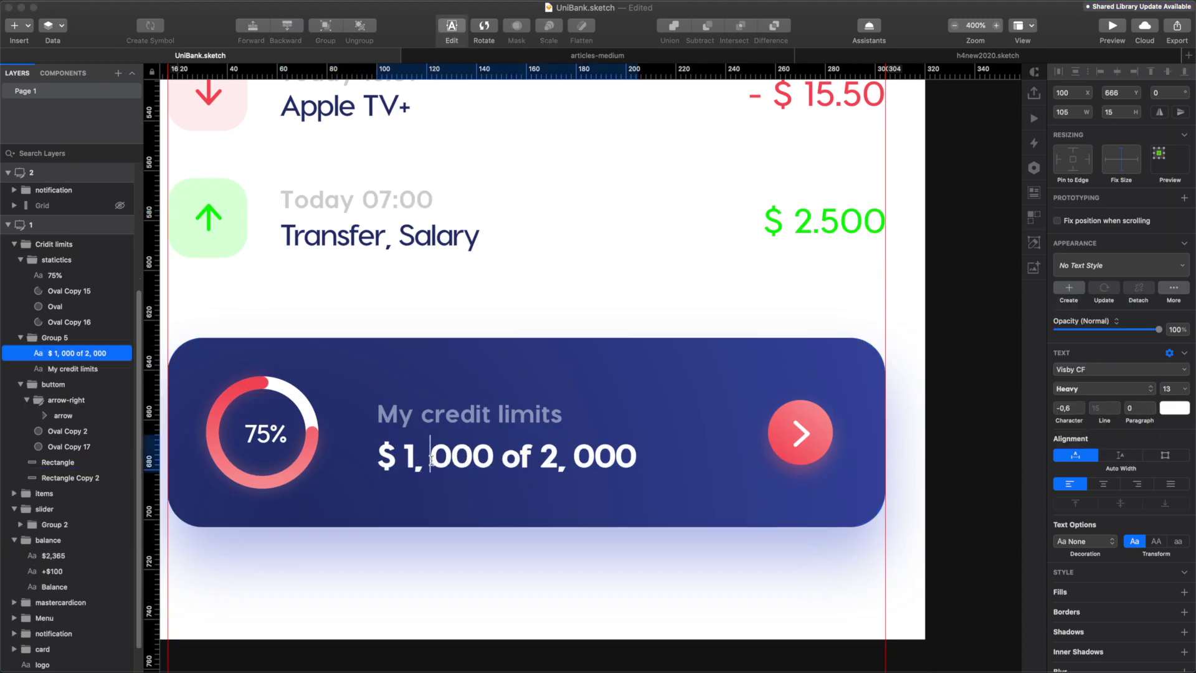
Remove the spaces after the commas and change the amount to '$ 1,500 of 2,000'
key(BackSpace)
click(564, 456)
key(BackSpace)
key(Escape)
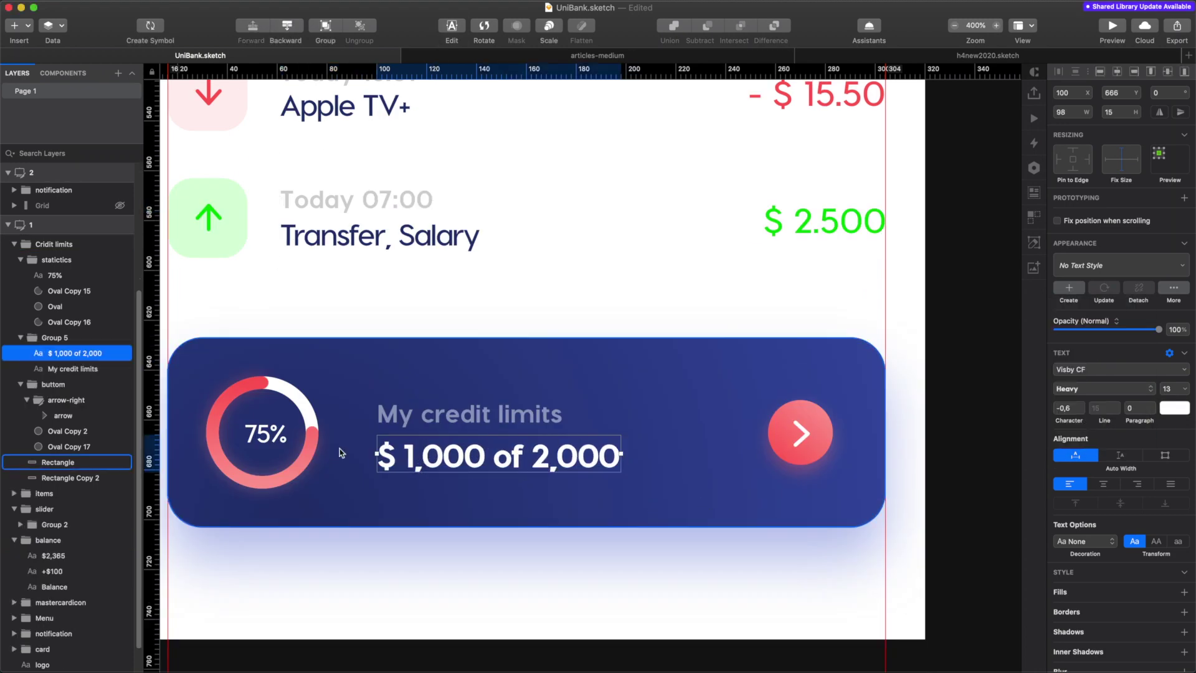
double_click(442, 459)
text(5)
key(Escape)
click(421, 430)
Draw an 8×8 square above the amount to check its spacing
scroll(421, 434, up, 2)
click(391, 427)
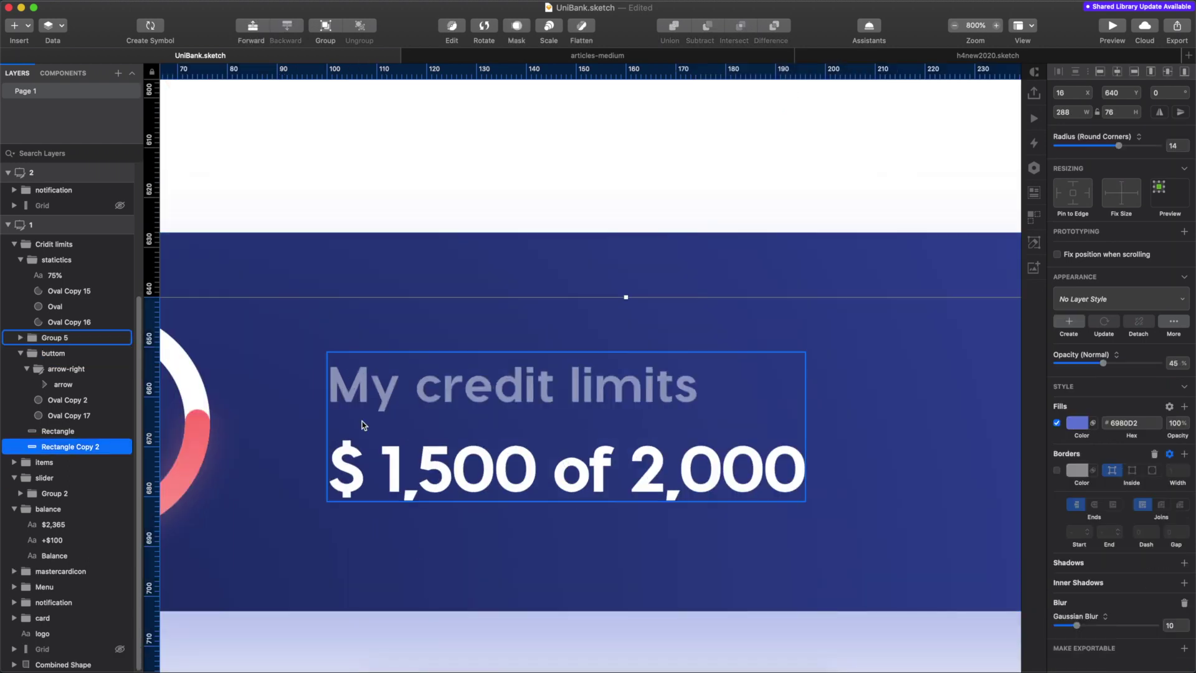
key(r)
drag(347, 402, 386, 441)
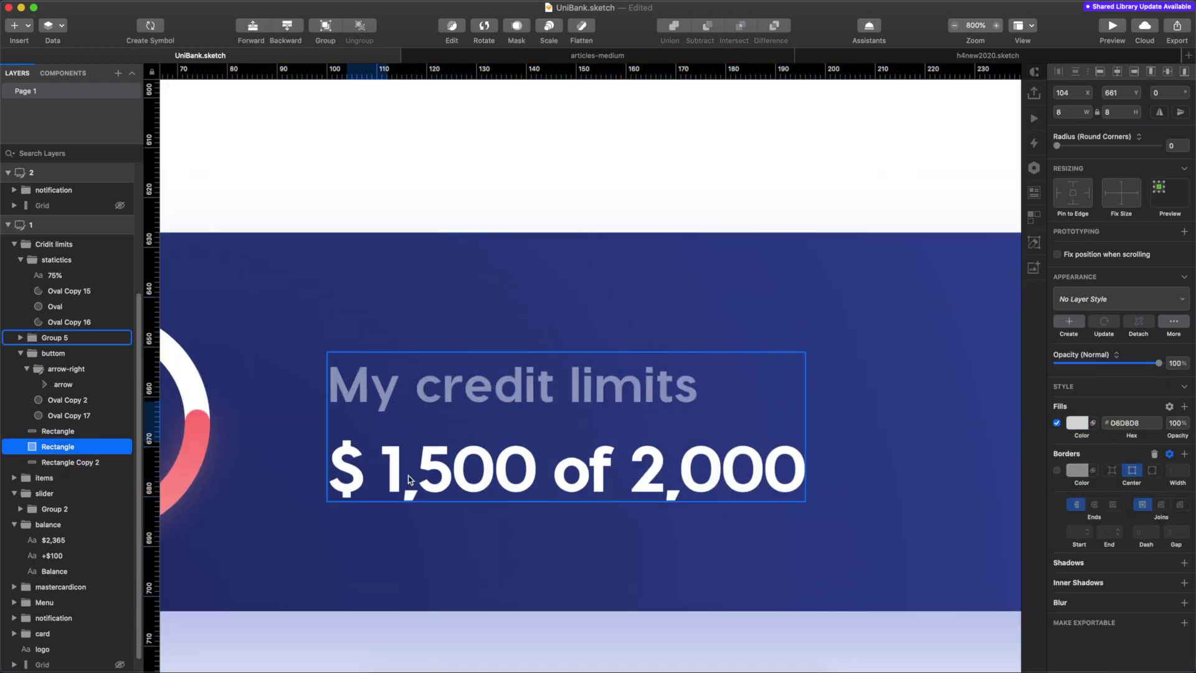
click(428, 392)
scroll(363, 494, down, 2)
Nudge the red arrow button up 2 px to leave 24 px spacing
scroll(263, 465, left, 3)
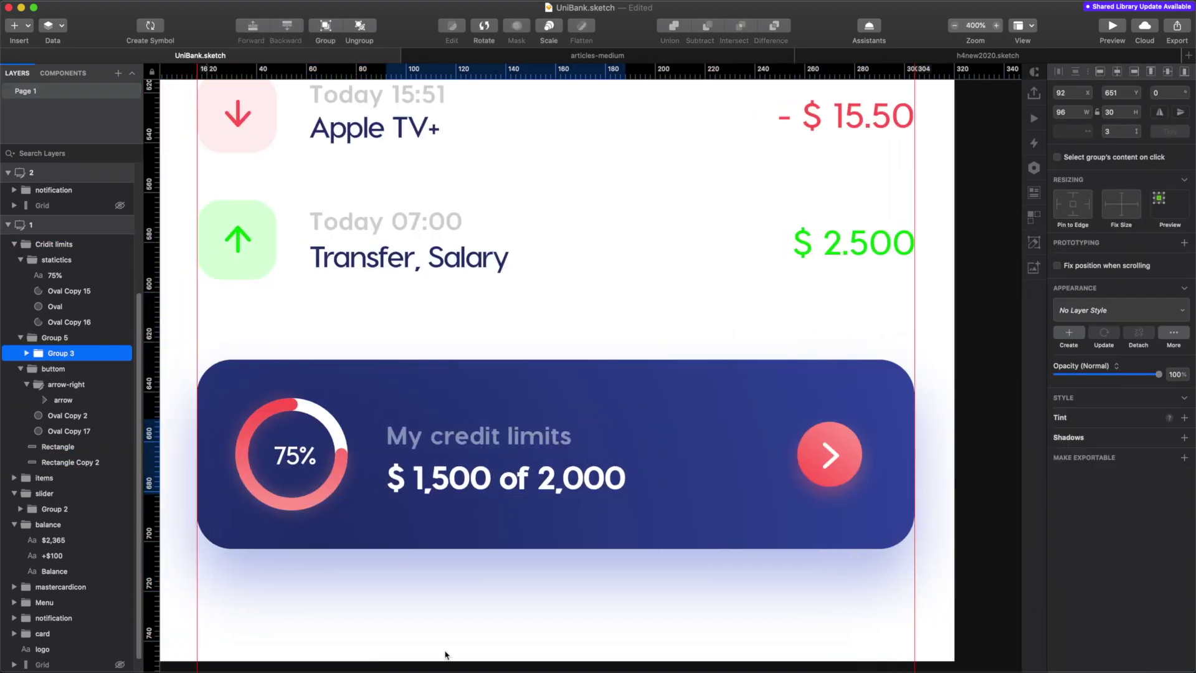
click(829, 454)
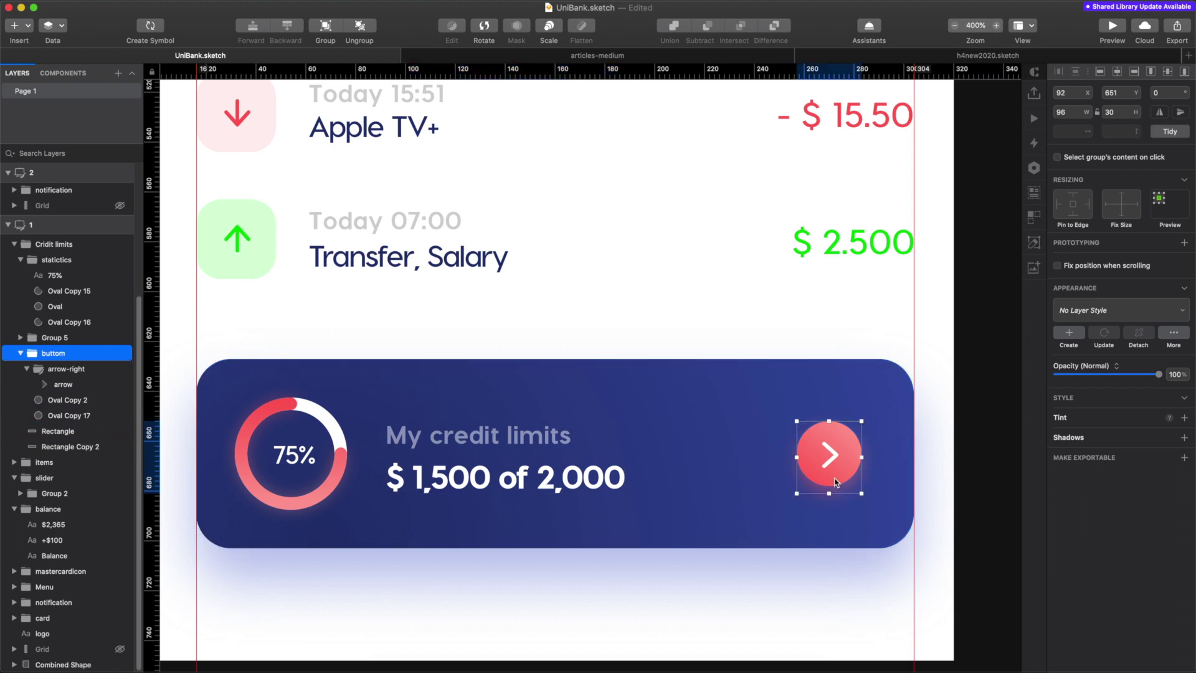
key(Up)
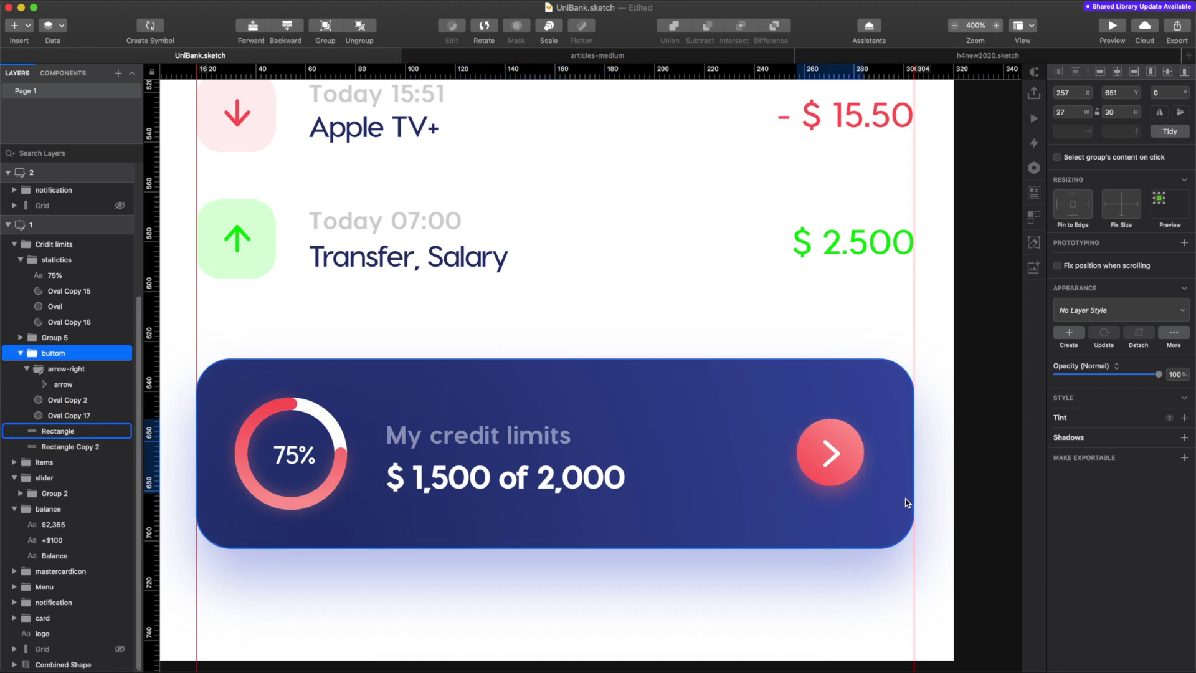
key(Up)
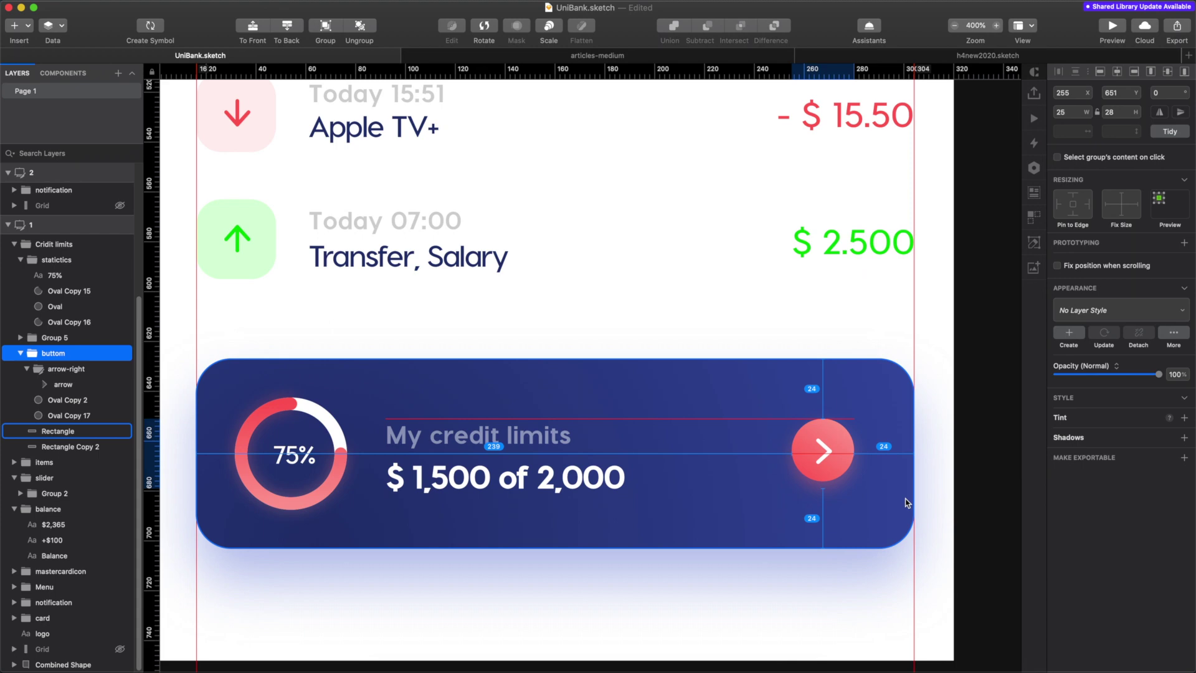
Shrink the arrow icon to a height of 4,5 with proportions locked
super+click(828, 450)
scroll(857, 468, up, 5)
text(4,5)
key(Return)
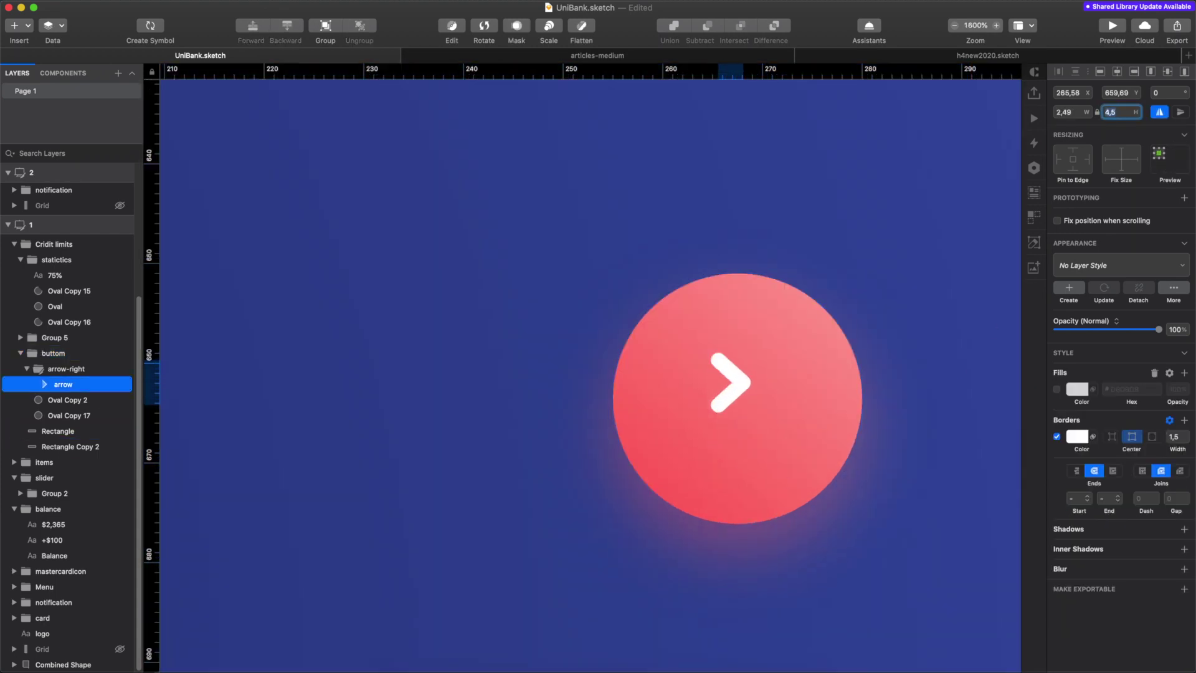
scroll(766, 430, down, 5)
scroll(774, 355, up, 3)
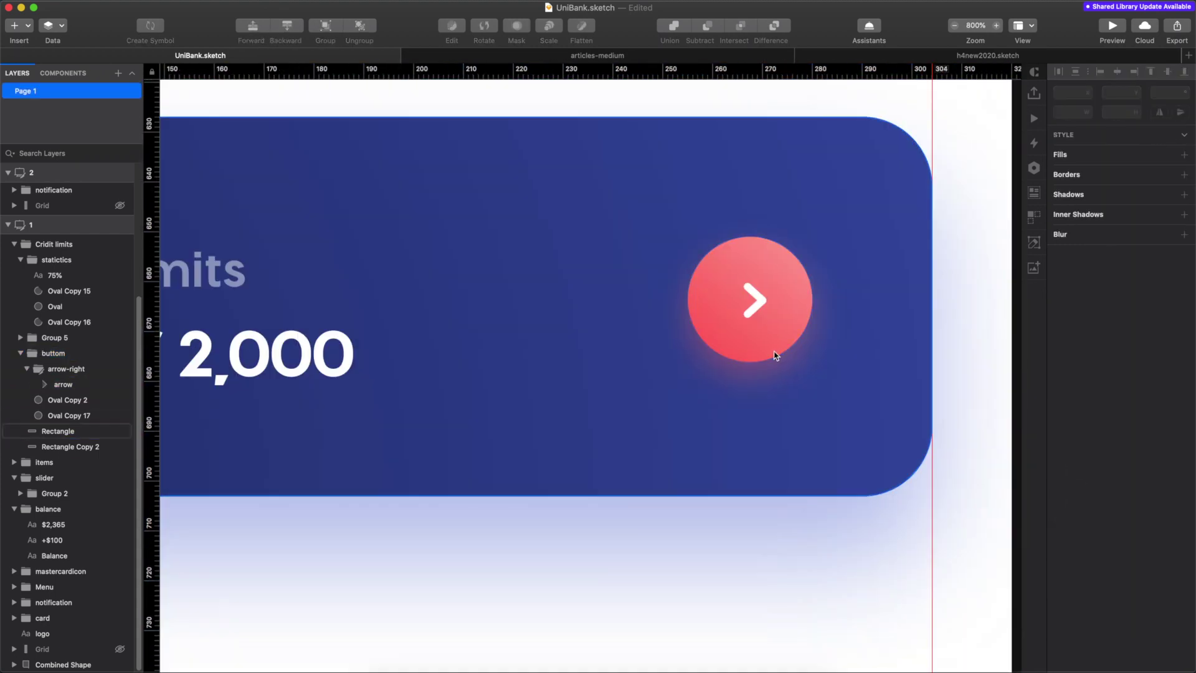
click(54, 415)
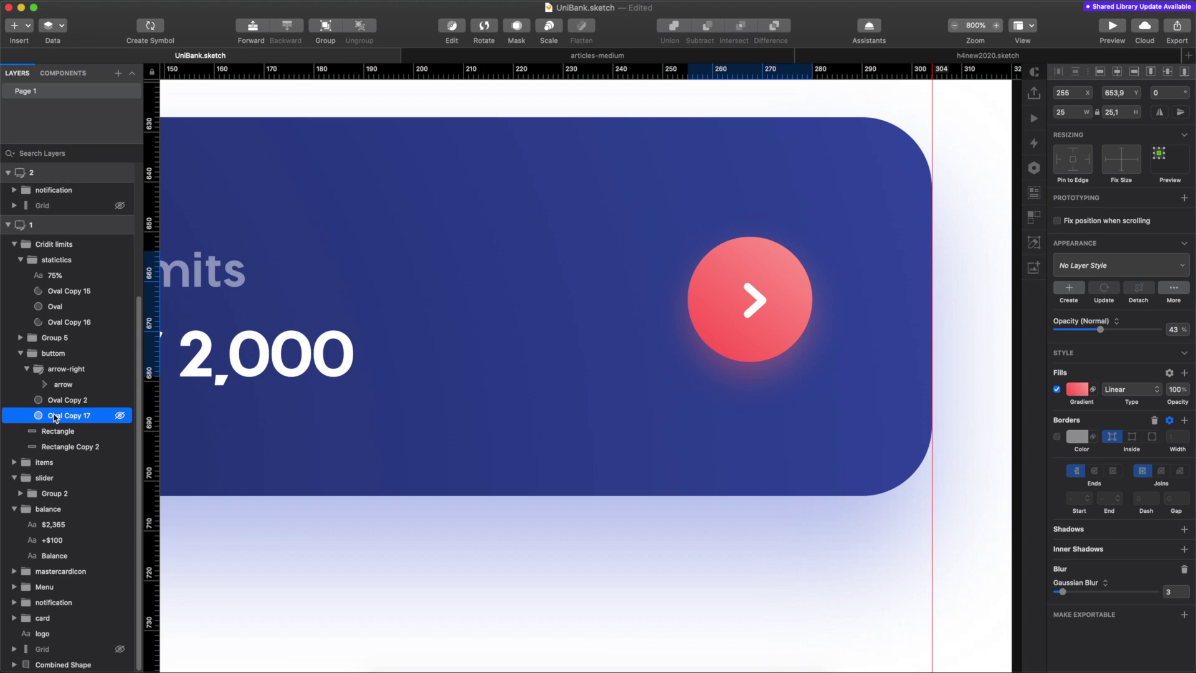
Right-align the - $45.50, - $15.50 and $2.500 amounts to one edge
scroll(790, 426, down, 5)
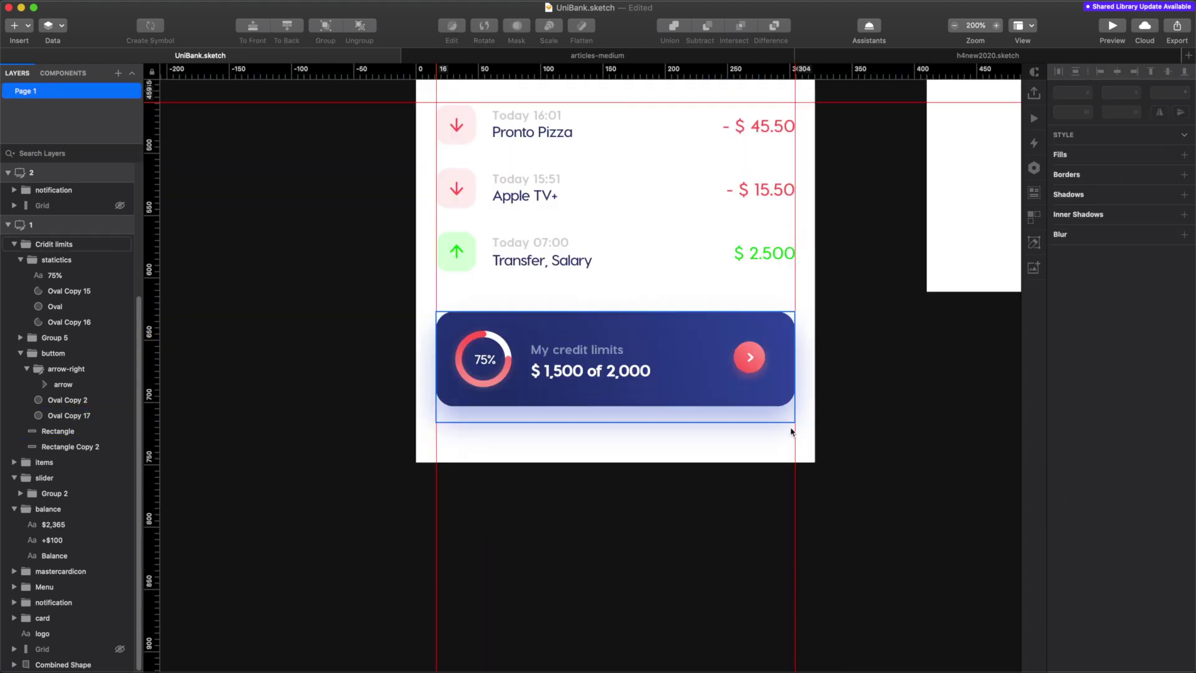
scroll(789, 427, up, 2)
super+click(750, 279)
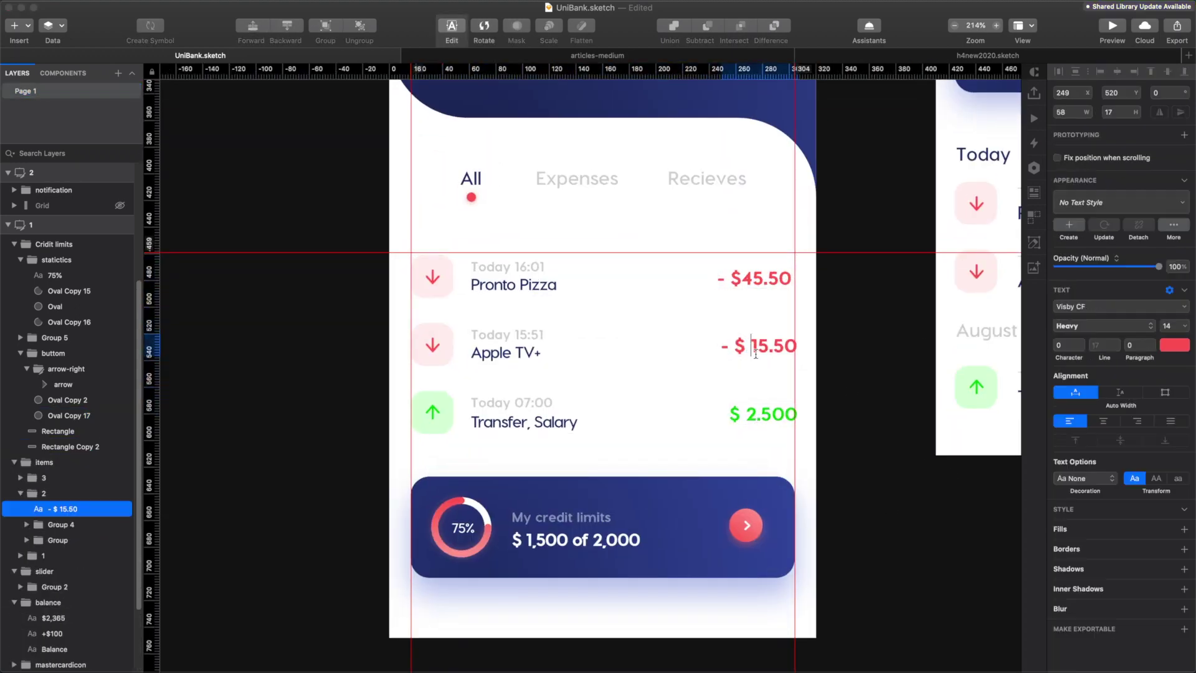
shift+click(767, 346)
shift+click(763, 414)
click(1137, 73)
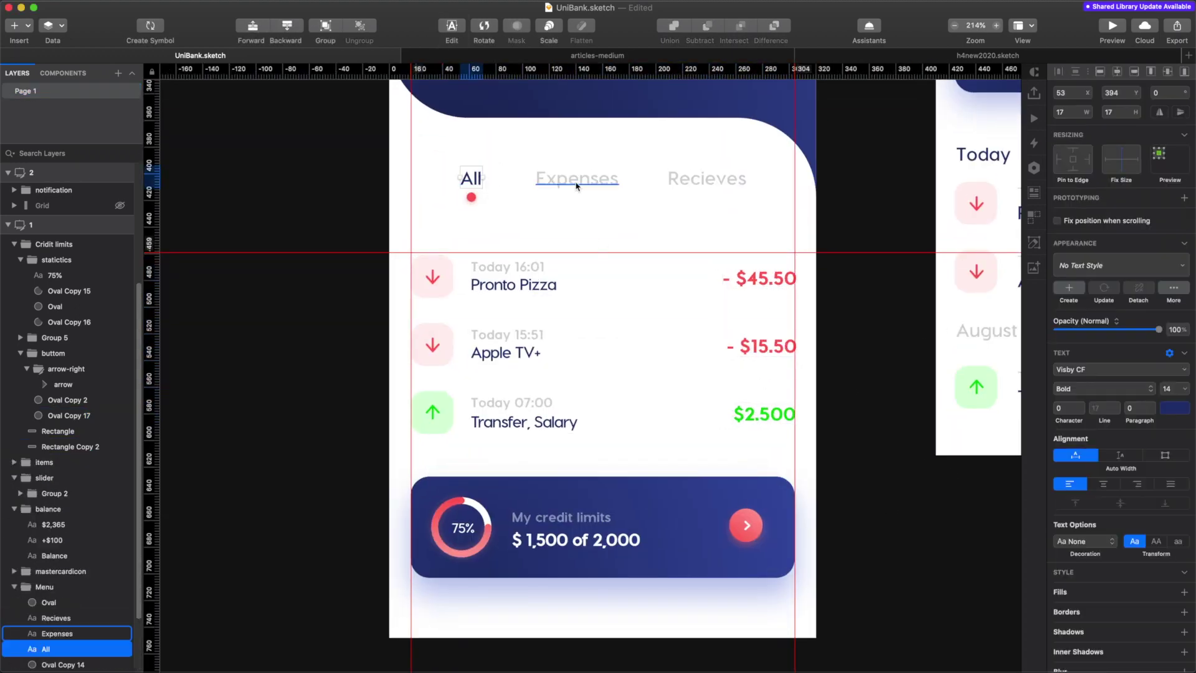
key(Escape)
key(super+0)
Make the +$100 balance change Extra Bold
scroll(833, 459, up, 2)
click(660, 279)
click(492, 277)
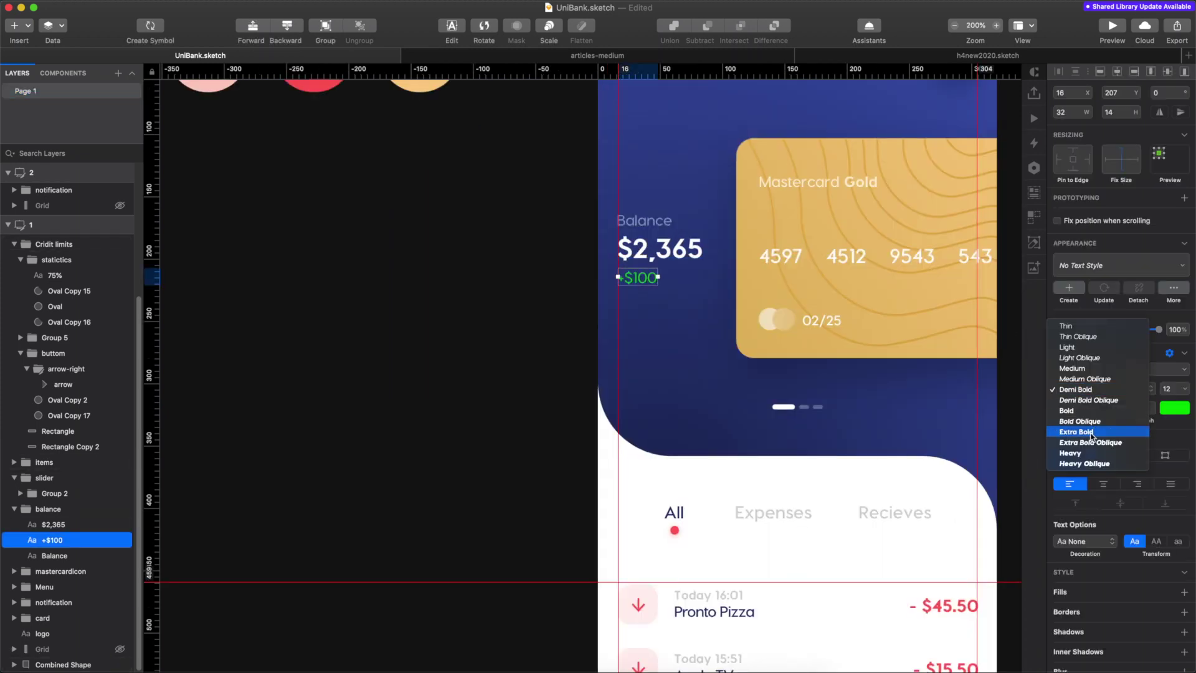
click(498, 220)
click(429, 440)
scroll(428, 441, up, 3)
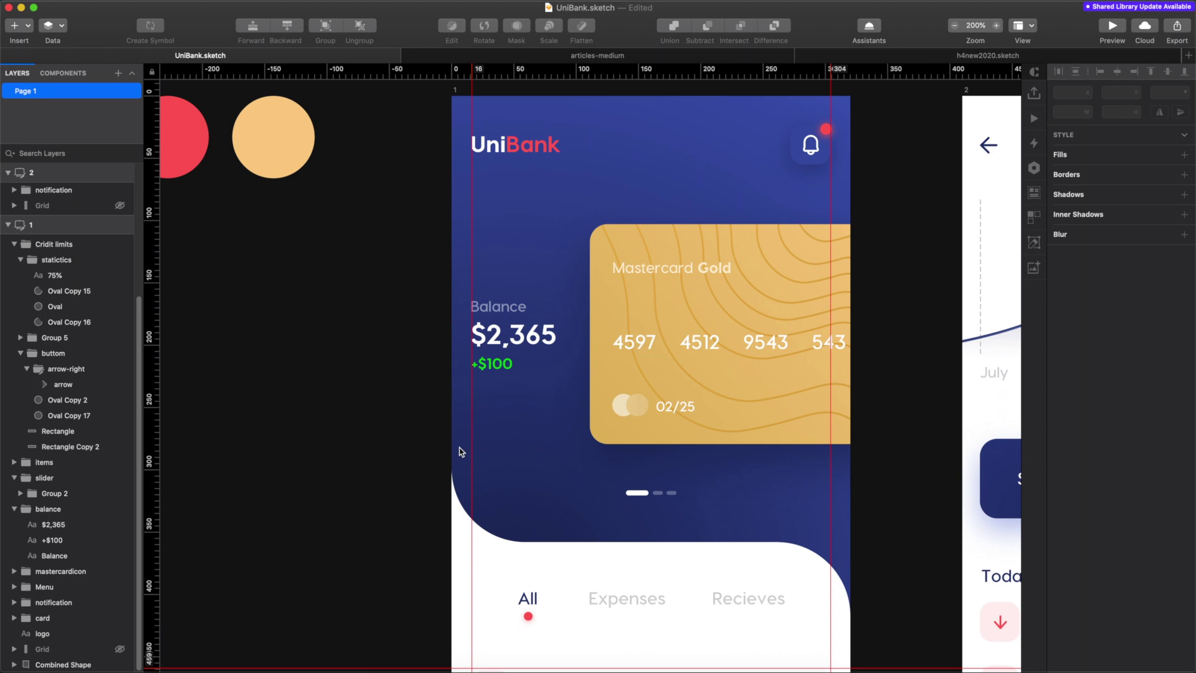
Change the rotated cover group of oval contour lines' blend mode from Darken to Normal
super+click(777, 281)
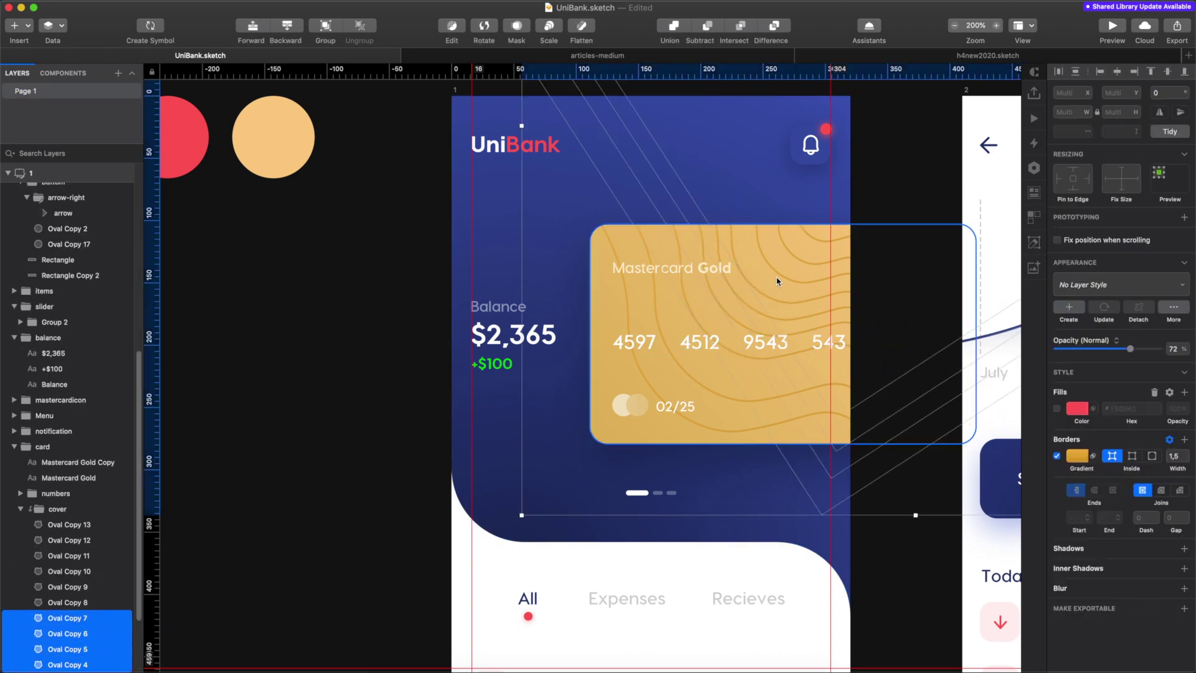
drag(778, 280, 797, 237)
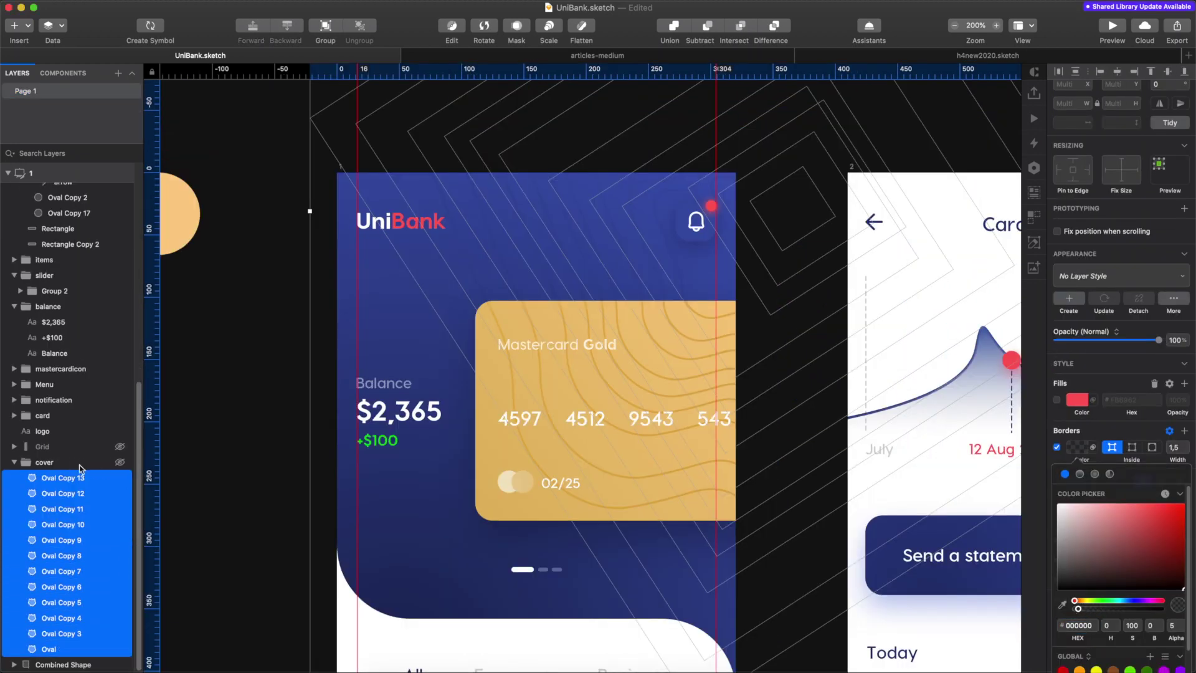
click(79, 464)
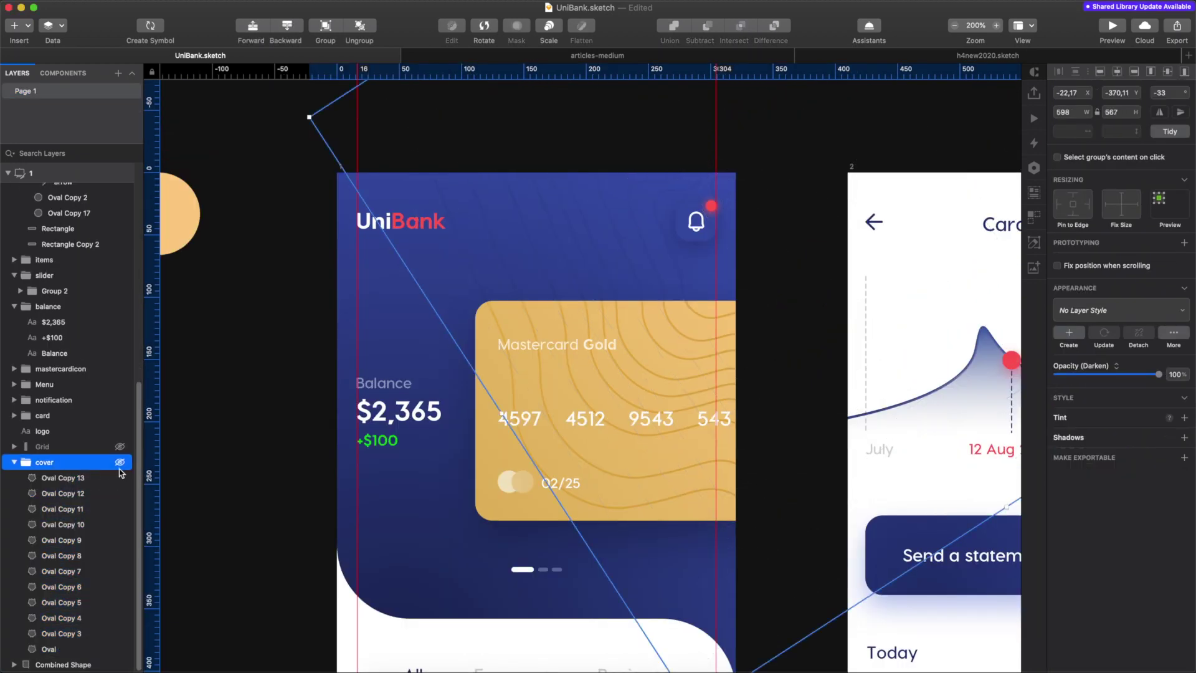
click(1081, 366)
click(1072, 350)
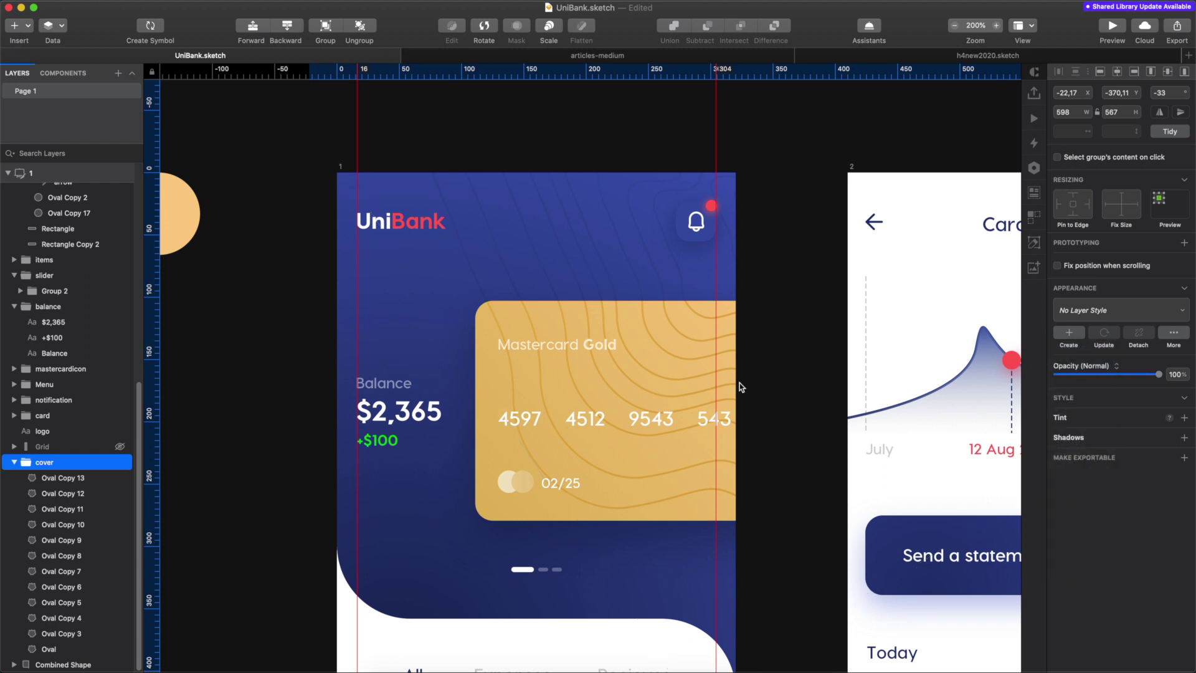
Inspect the border colour of the contour lines inside the cover group, then reselect the group
key(Return)
click(1081, 455)
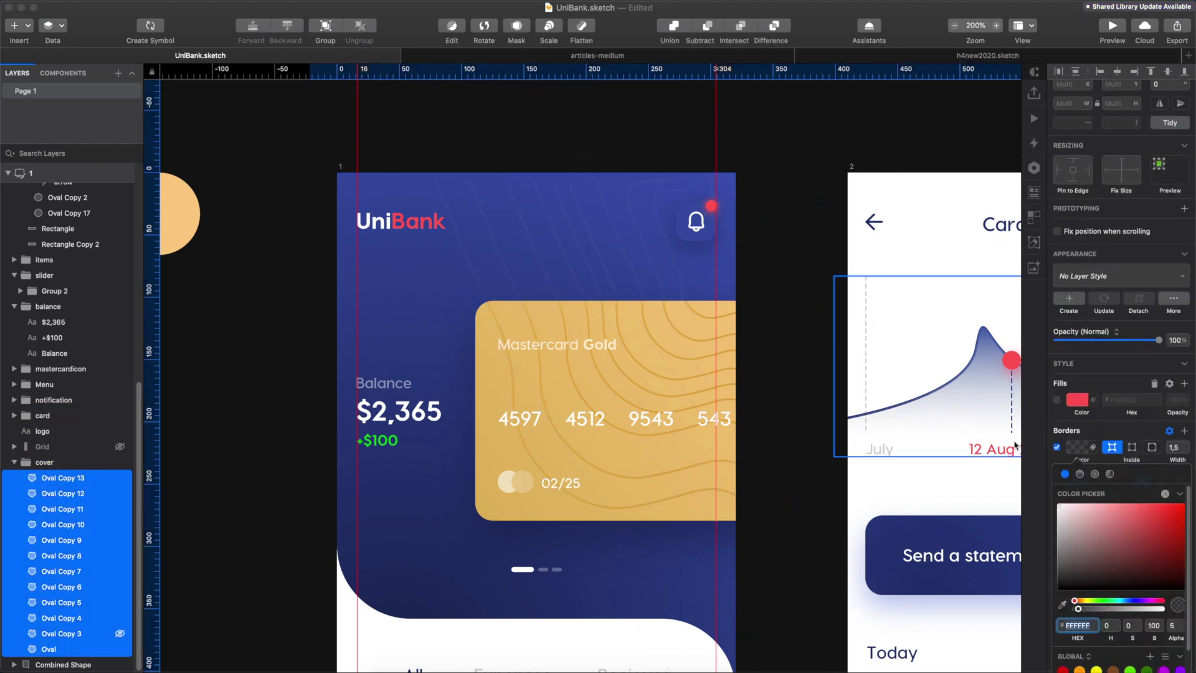
click(804, 511)
click(820, 522)
click(819, 522)
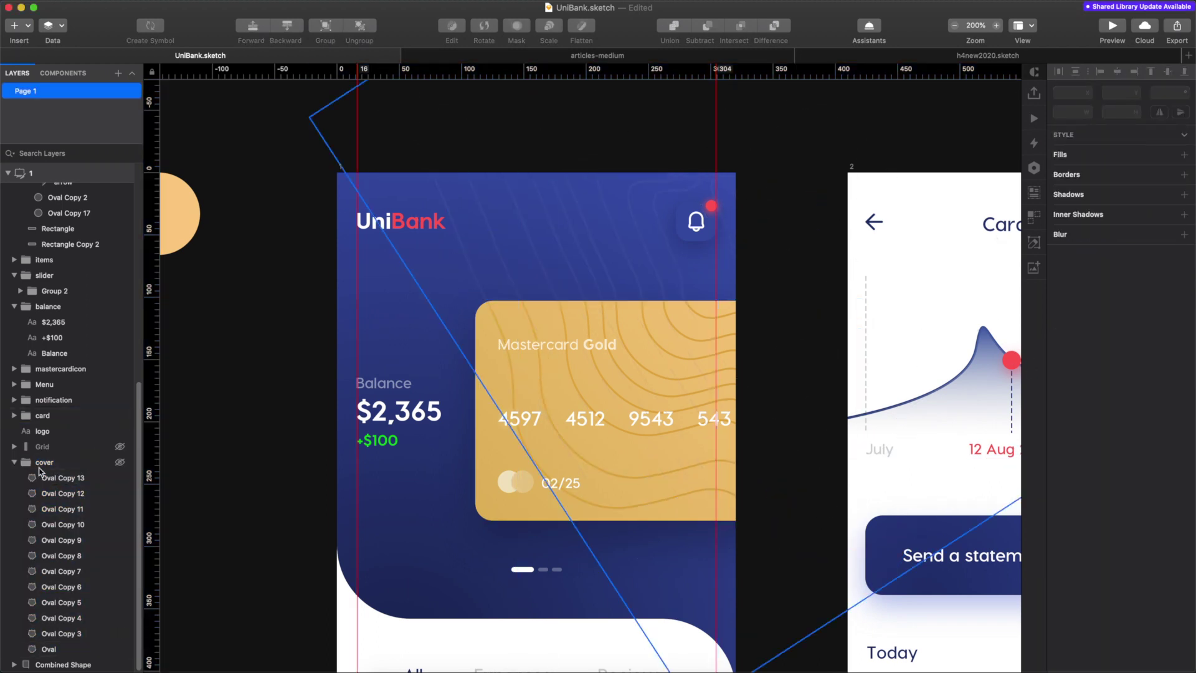
Zoom out to all artboards and select the Expenses, Recieves and All labels together
click(389, 102)
key(super+0)
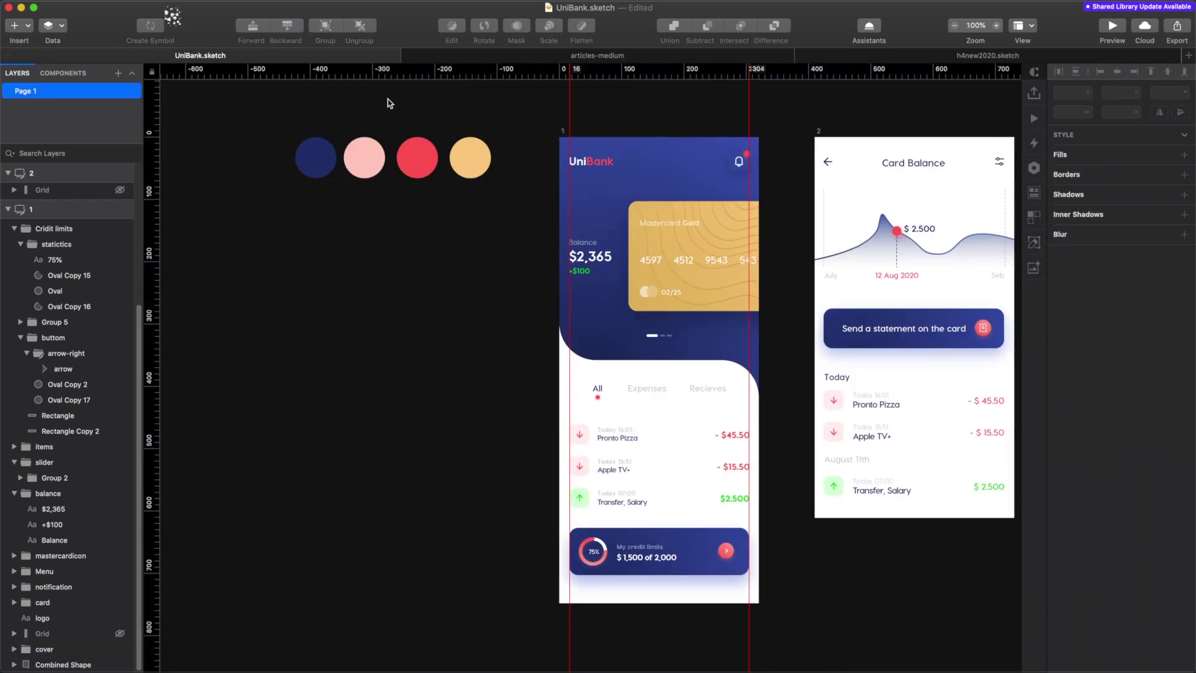
scroll(694, 414, up, 5)
click(603, 363)
shift+click(720, 363)
shift+click(497, 363)
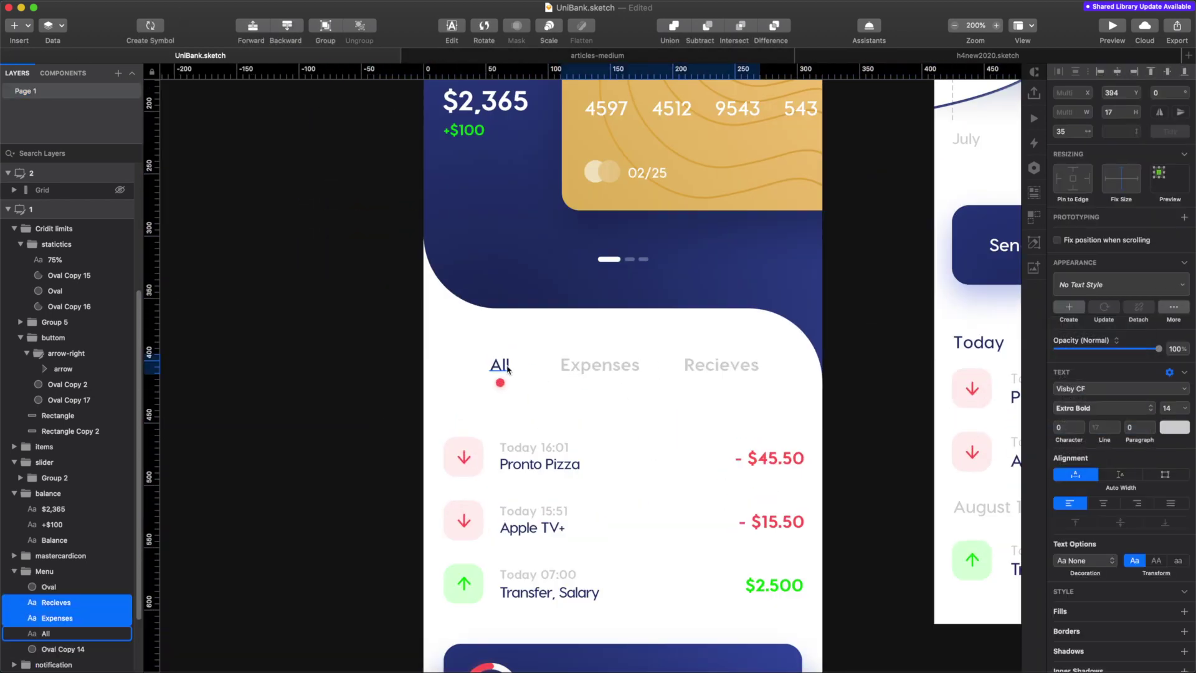